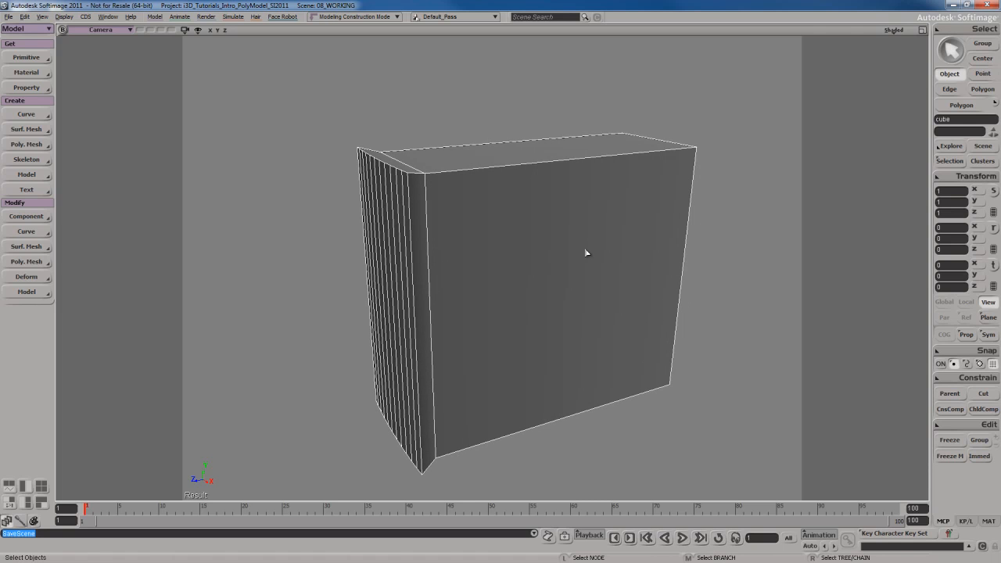
# - Select the single large polygon at the rear end of the cube, opposite the curved front
pyautogui.press('s')
pyautogui.moveTo(603, 258)
pyautogui.mouseDown(button='right')
pyautogui.moveTo(567, 261)
pyautogui.moveTo(607, 259)
pyautogui.mouseUp(button='right')
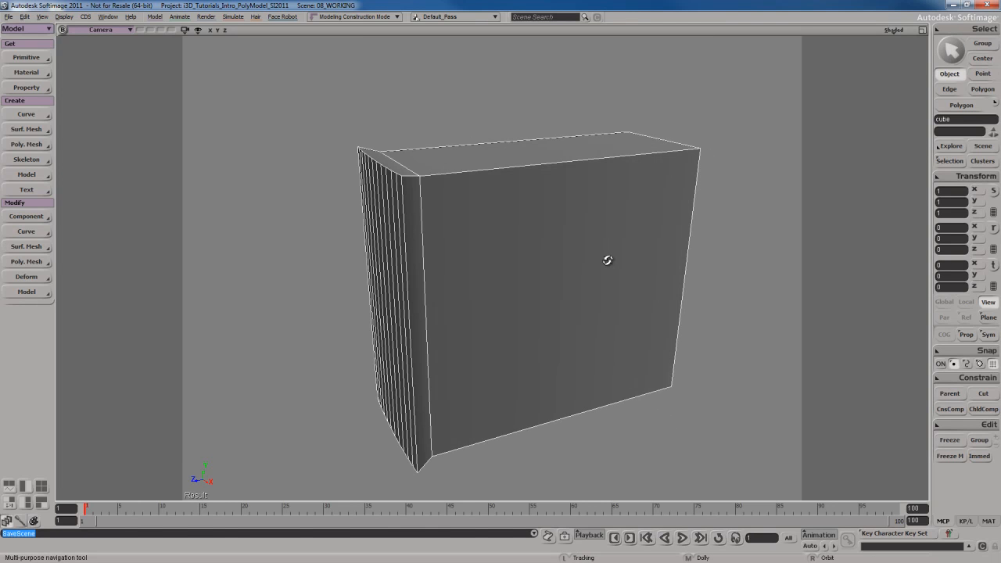
pyautogui.press('space')
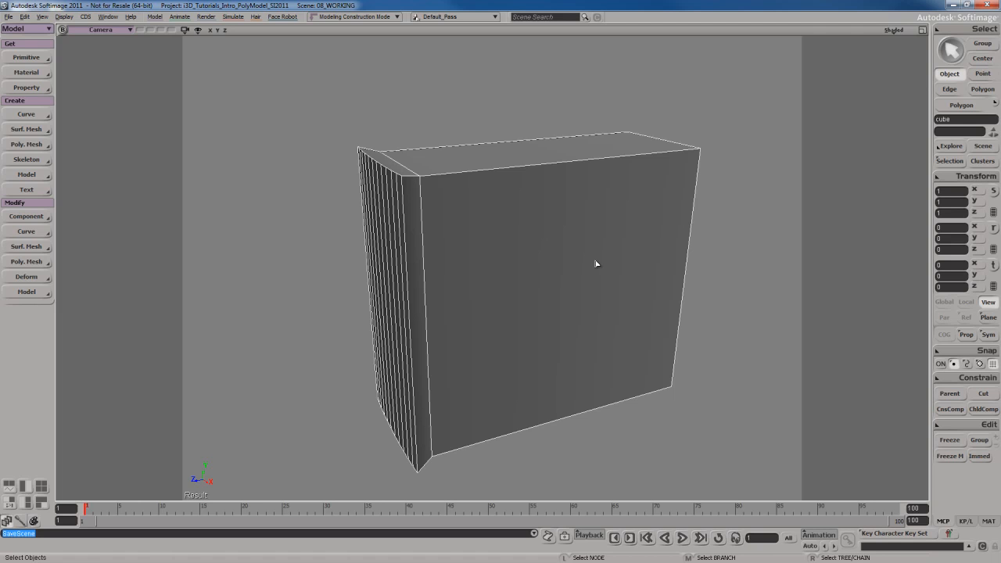
pyautogui.press('s')
pyautogui.moveTo(652, 273); pyautogui.dragTo(606, 258, button='right')
pyautogui.press('u')
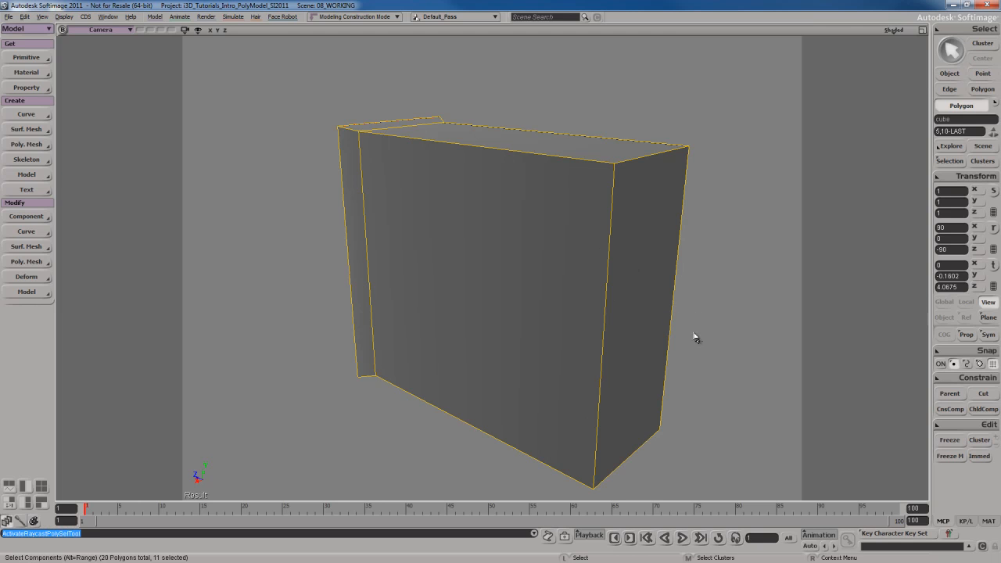
pyautogui.click(646, 288)
# - Grow the polygon selection from the rear face to include the adjoining sides, top and bottom of the cube
pyautogui.press('s')
pyautogui.moveTo(646, 289); pyautogui.dragTo(622, 260, button='right')
pyautogui.rightClick(599, 217)
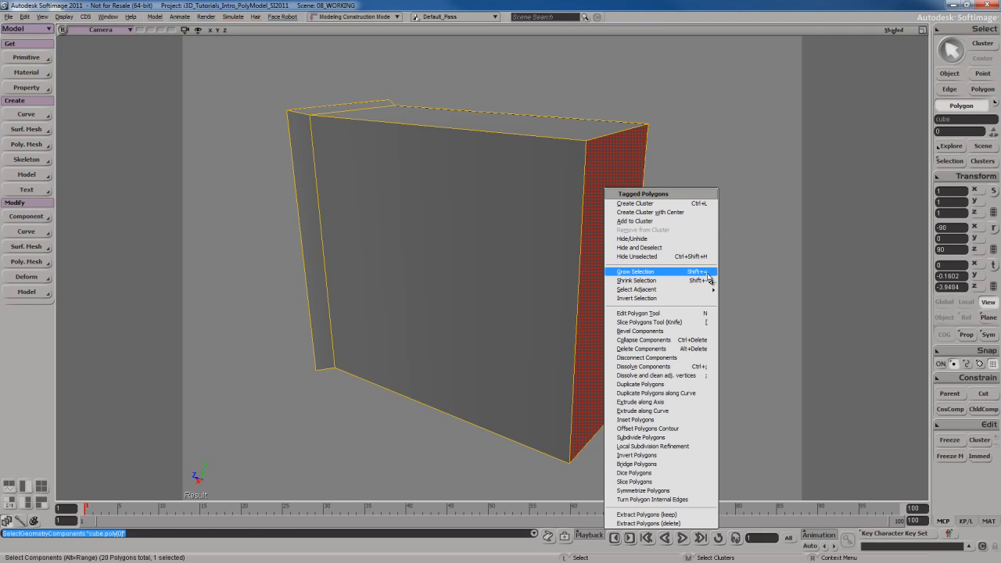
pyautogui.click(665, 275)
pyautogui.press('s')
pyautogui.moveTo(615, 279); pyautogui.dragTo(610, 241, button='right')
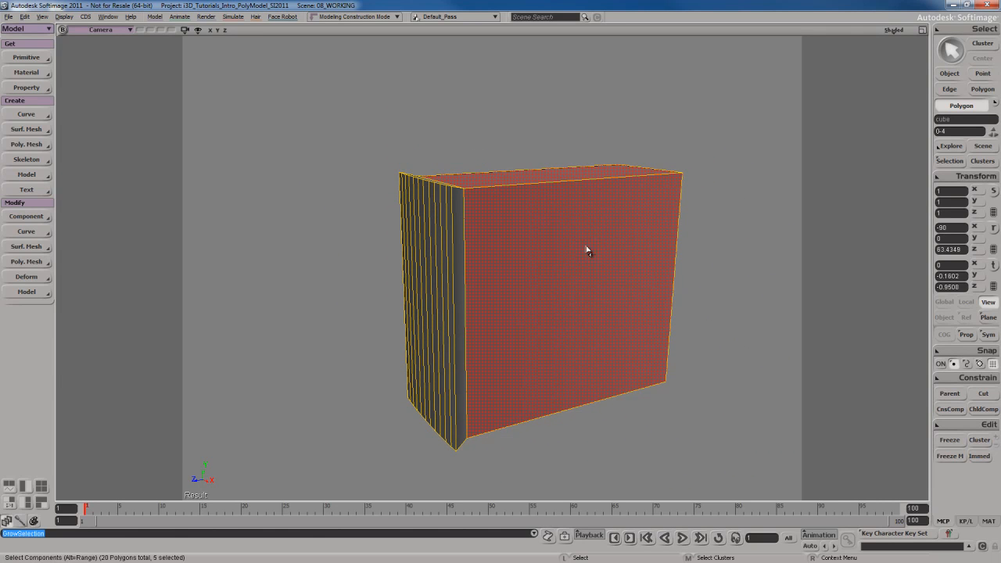
# - Display all four views and compare the selected polygons with the case's front edge in the Right view's reference image
pyautogui.press('F12')
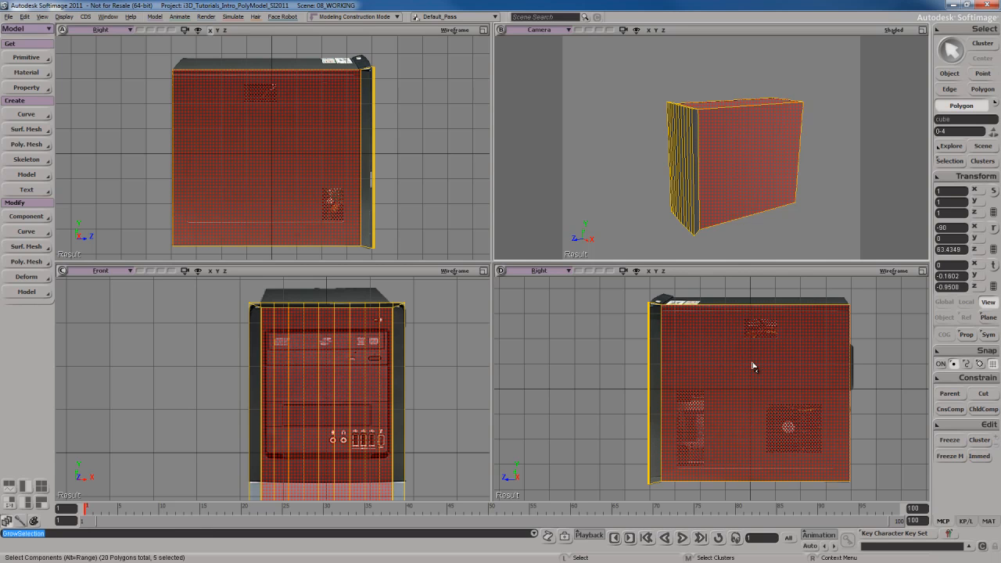
pyautogui.scroll(5, 689, 405)
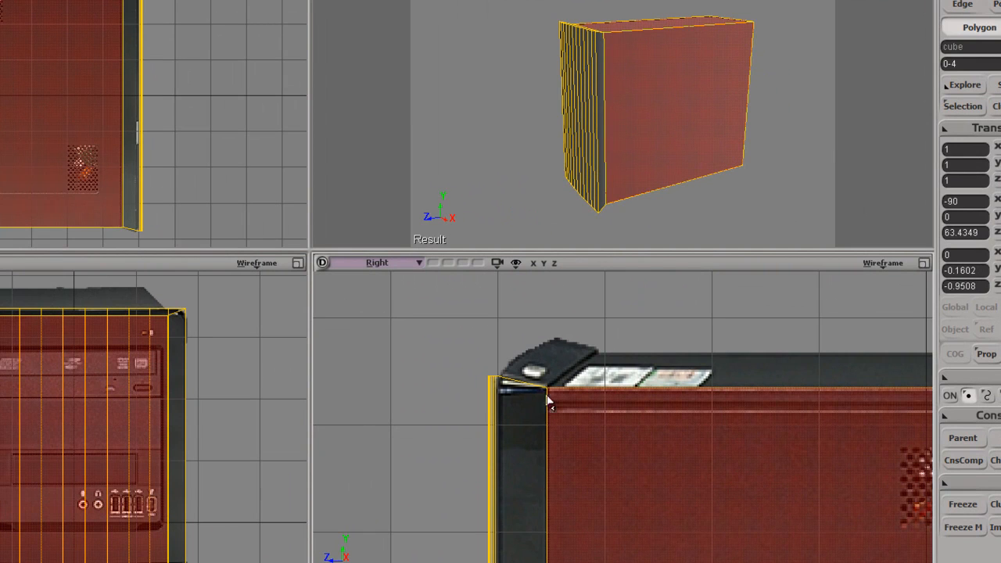
pyautogui.scroll(-6, 560, 459)
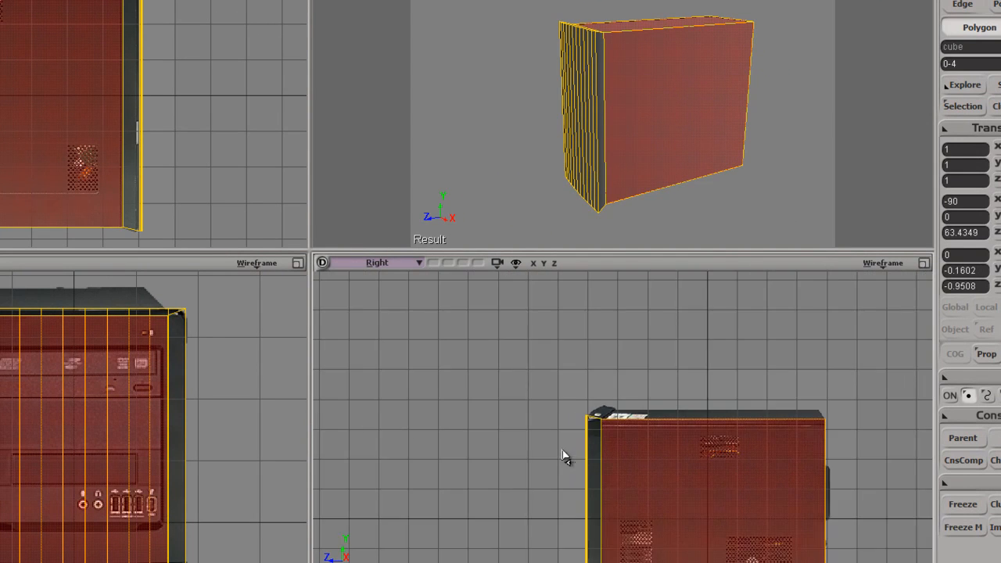
pyautogui.moveTo(587, 399); pyautogui.dragTo(619, 398)
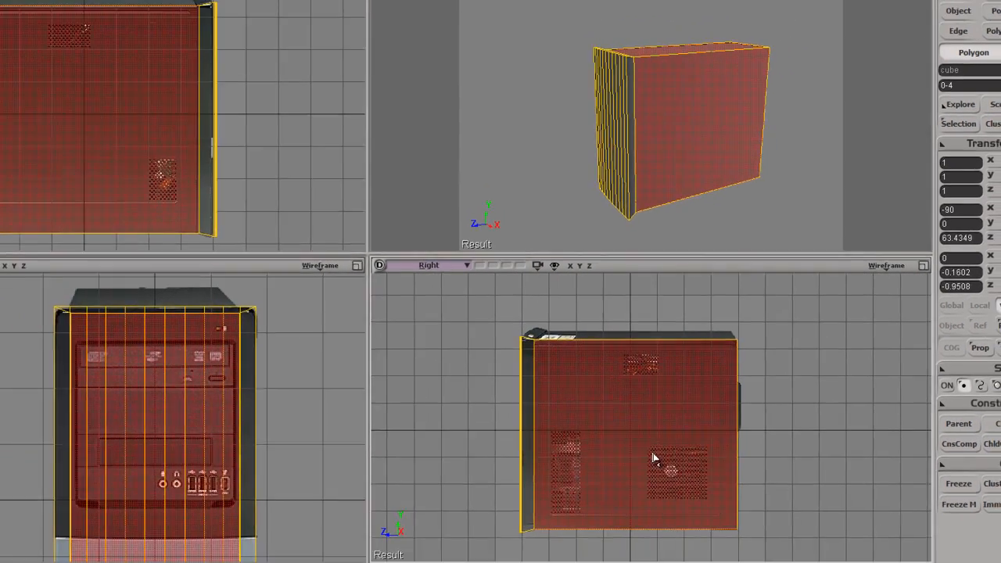
pyautogui.press('s')
pyautogui.moveTo(782, 213); pyautogui.dragTo(694, 181, button='right')
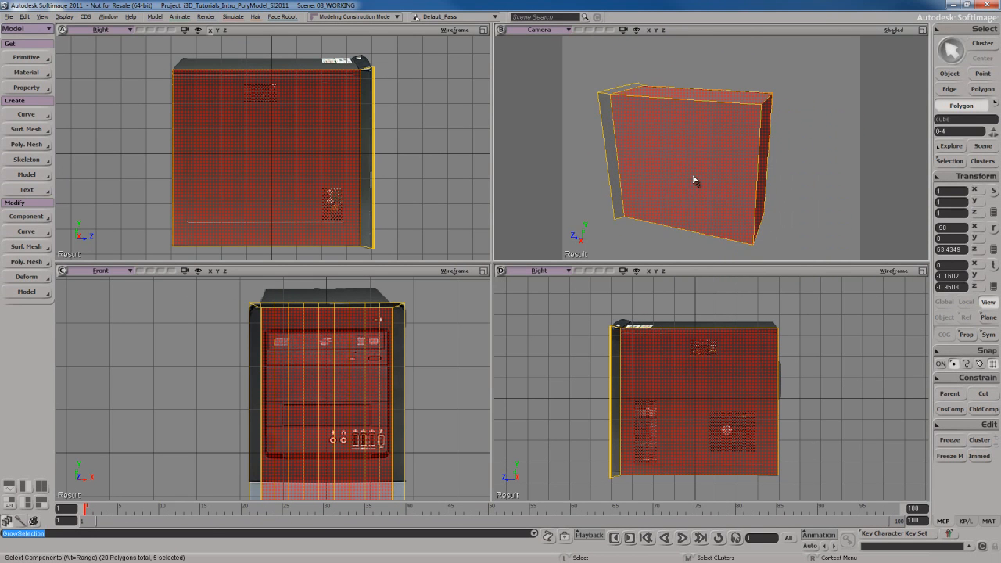
# - Extract the five selected polygons into a separate mesh, deleting them from the original cube
pyautogui.press('s')
pyautogui.moveTo(720, 151); pyautogui.dragTo(688, 150, button='right')
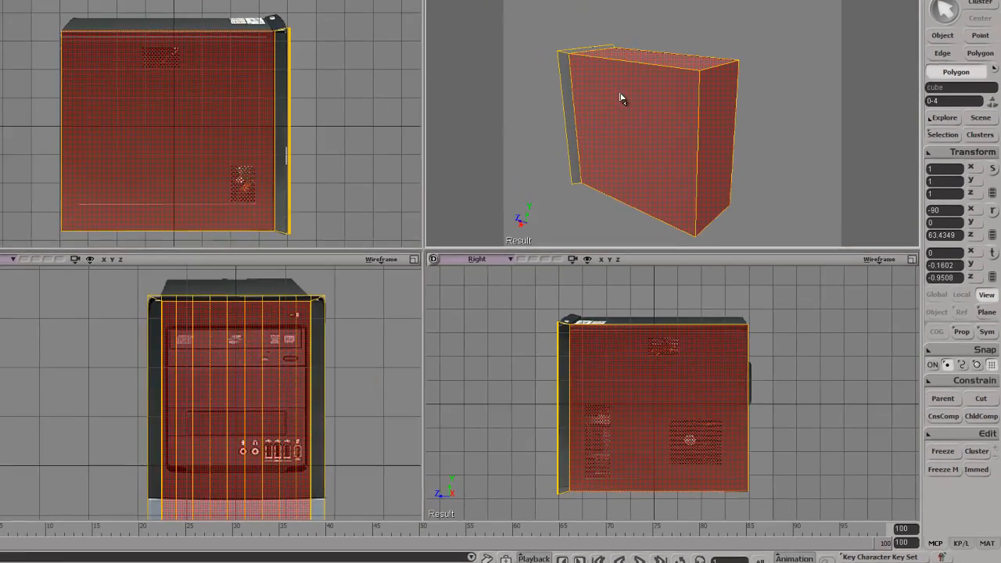
pyautogui.rightClick(665, 125)
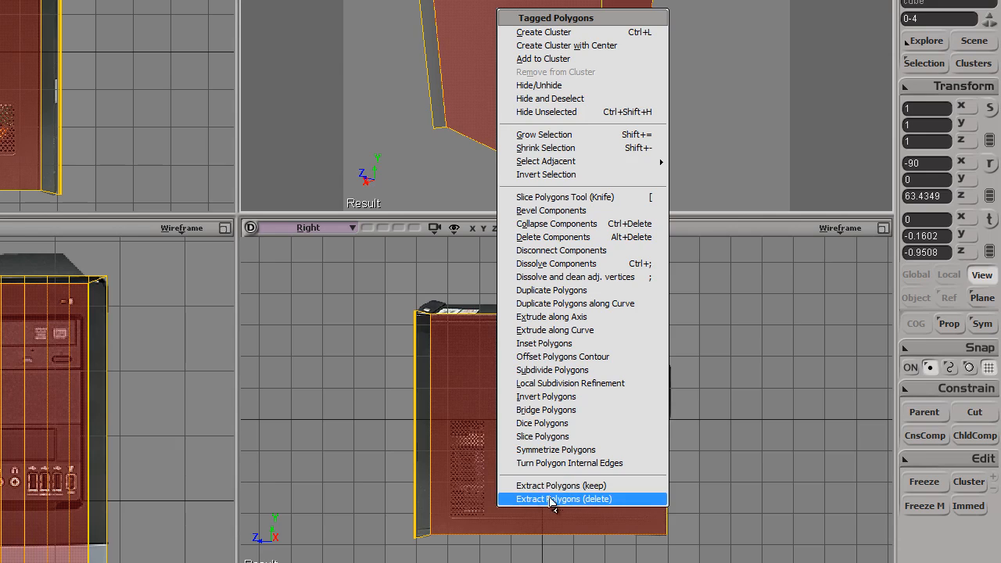
pyautogui.click(574, 499)
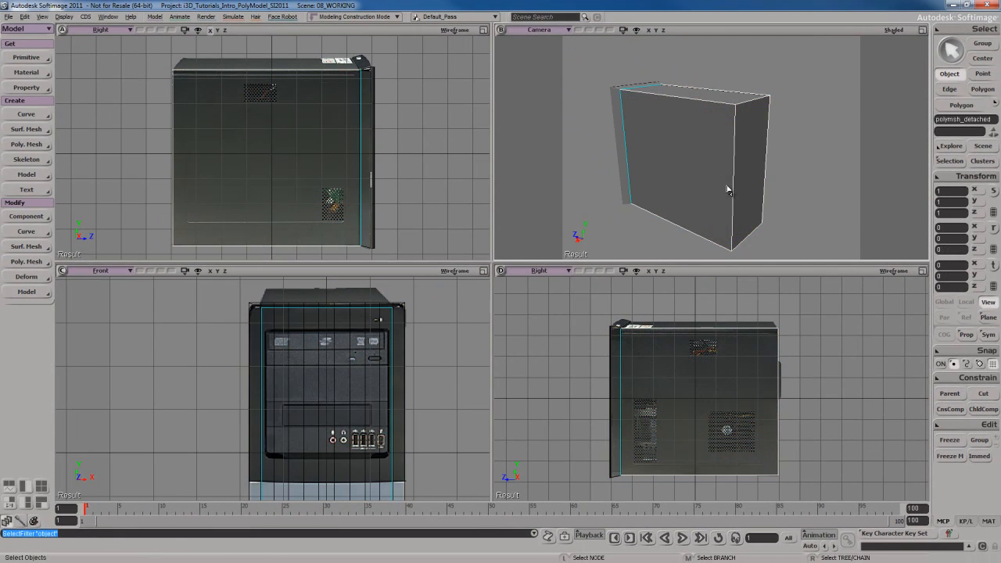
# - Select the remaining front piece and try moving it away from the extracted mesh, undoing the move
pyautogui.press('space')
pyautogui.press('s')
pyautogui.moveTo(712, 181); pyautogui.dragTo(691, 192, button='right')
pyautogui.press('space')
pyautogui.click(687, 189)
pyautogui.press('v')
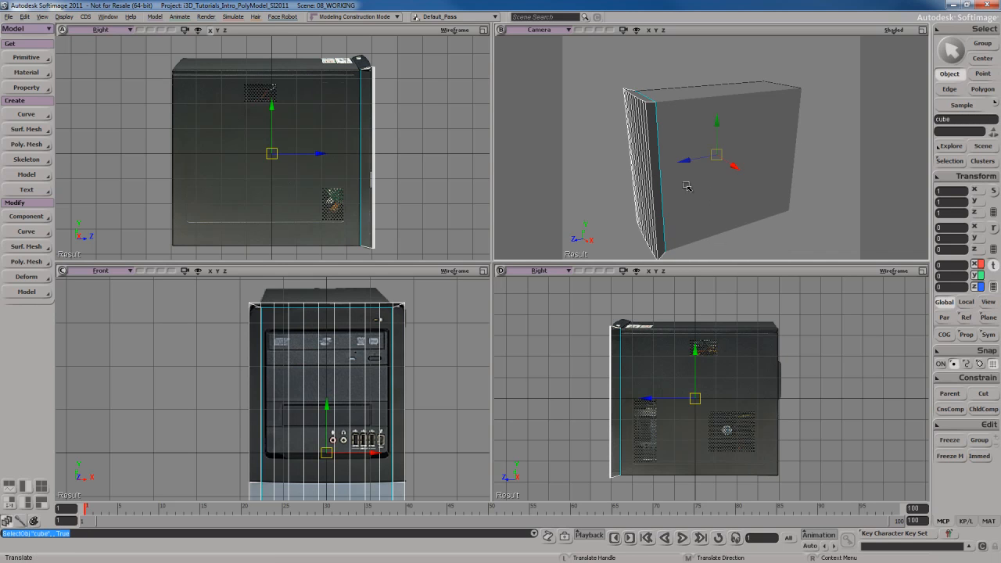
pyautogui.moveTo(772, 210)
pyautogui.mouseDown()
pyautogui.moveTo(715, 209)
pyautogui.moveTo(755, 213)
pyautogui.mouseUp()
pyautogui.hotkey('ctrl', 'z')
# - Move the extracted body mesh away from the front piece twice to check the separation, undoing each move
pyautogui.press('space')
pyautogui.click(744, 201)
pyautogui.press('v')
pyautogui.press('s')
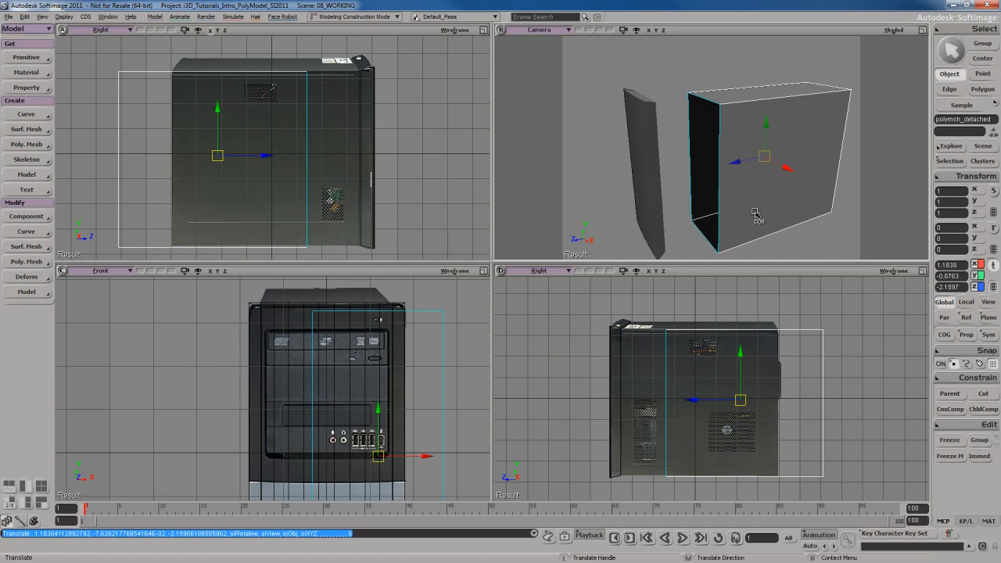
pyautogui.hotkey('ctrl', 'z')
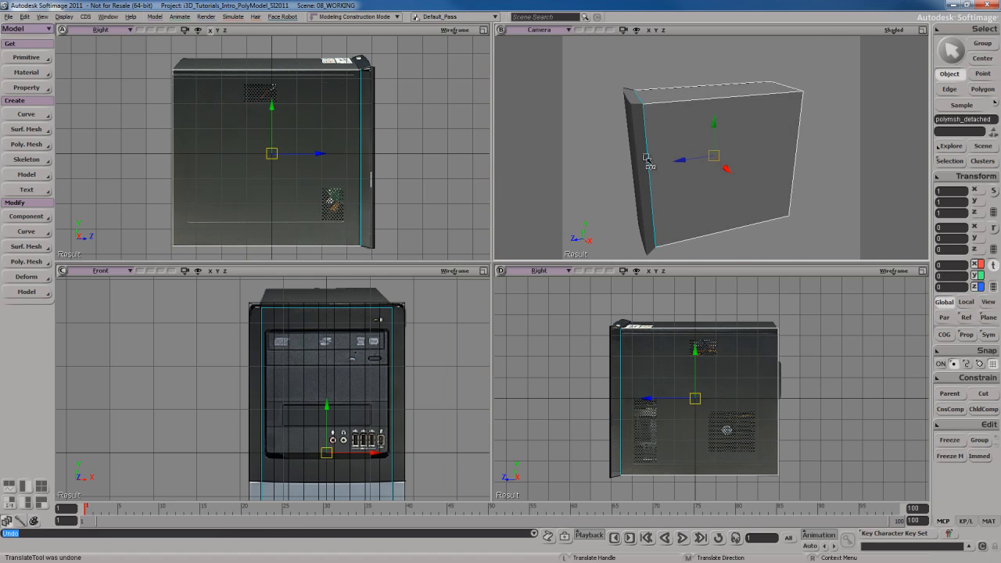
pyautogui.press('space')
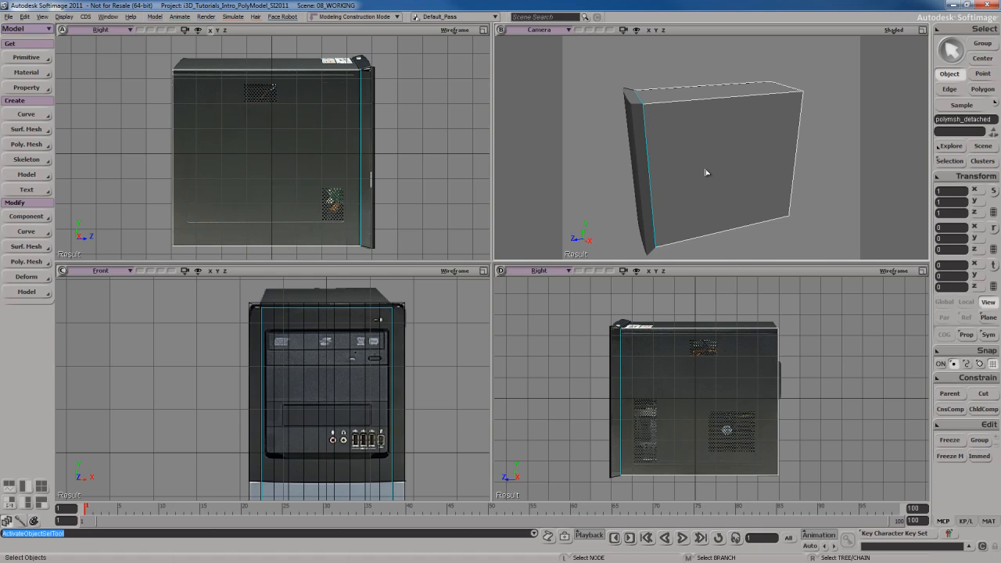
pyautogui.press('v')
pyautogui.moveTo(705, 211); pyautogui.dragTo(737, 210)
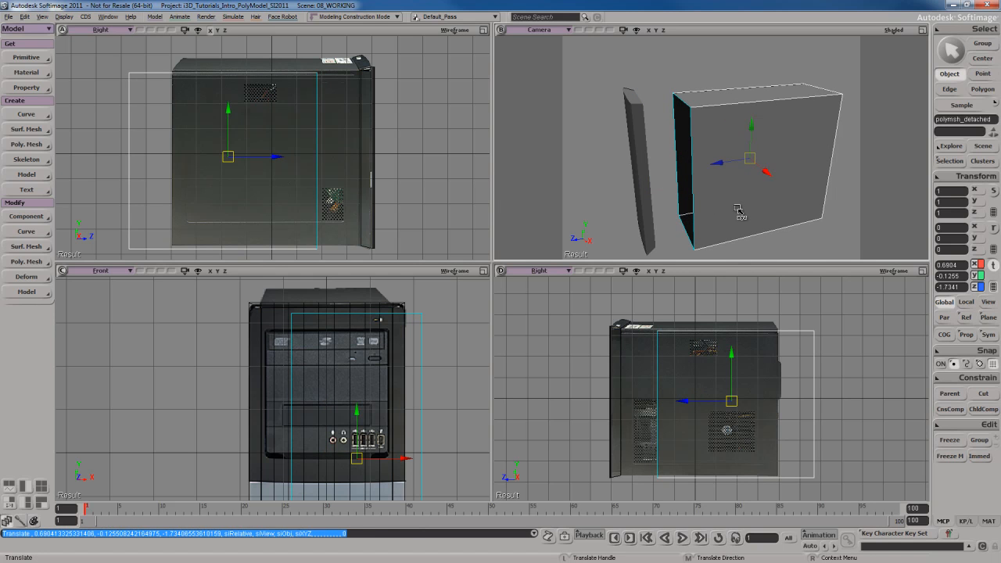
pyautogui.hotkey('ctrl', 'z')
# - Select the extracted body mesh and rename it Main_body in its properties
pyautogui.press('s')
pyautogui.moveTo(731, 208); pyautogui.dragTo(713, 204, button='right')
pyautogui.press('space')
pyautogui.press('s')
pyautogui.moveTo(757, 205); pyautogui.dragTo(736, 200)
pyautogui.moveTo(736, 200); pyautogui.dragTo(724, 179, button='right')
pyautogui.click(719, 162)
pyautogui.press('s')
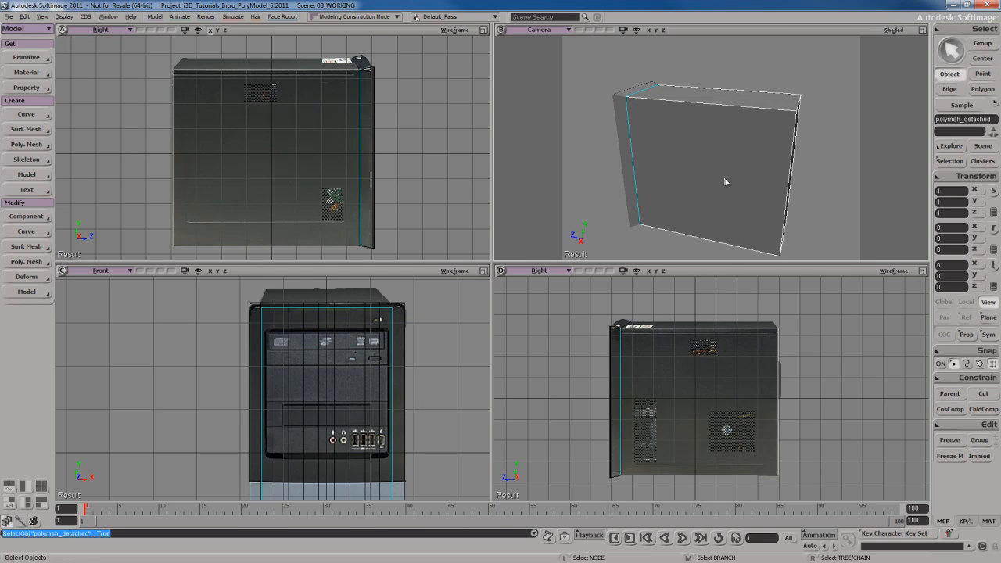
pyautogui.press('Return')
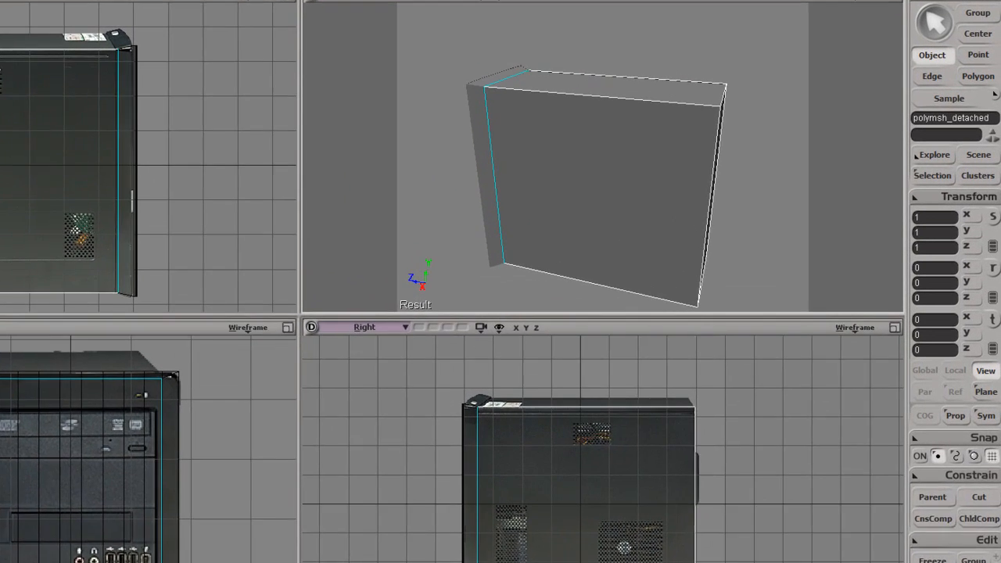
pyautogui.moveTo(8, 94); pyautogui.dragTo(508, 136)
pyautogui.doubleClick(517, 193)
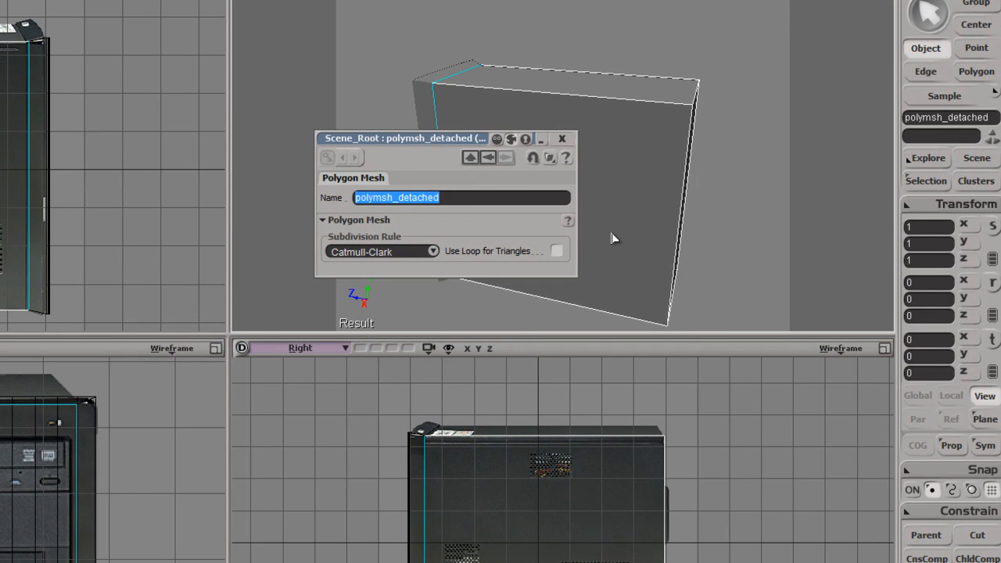
pyautogui.write('Main body')
pyautogui.press('Return')
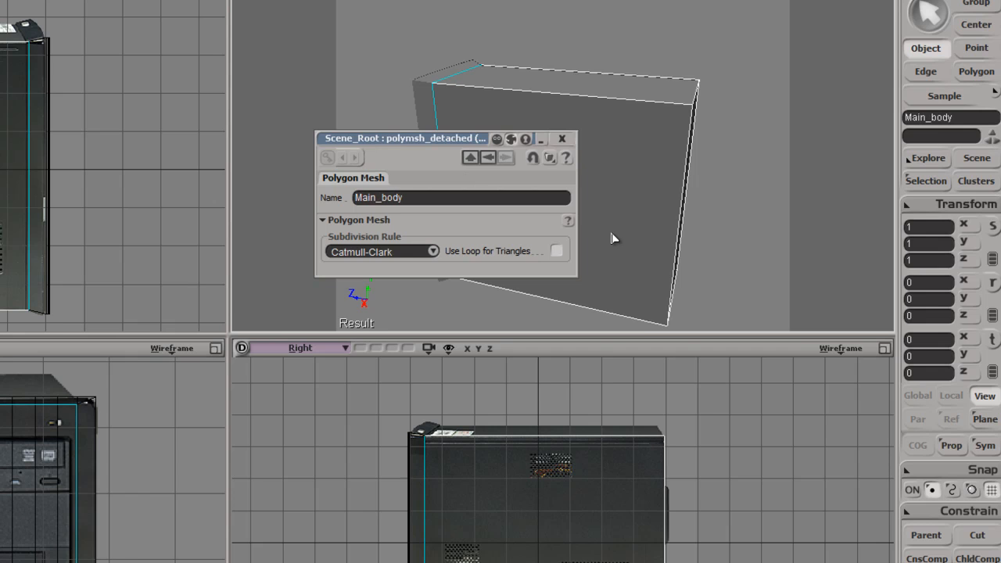
pyautogui.click(562, 139)
# - Select the remaining front piece and rename it front_panel in its properties
pyautogui.click(431, 156)
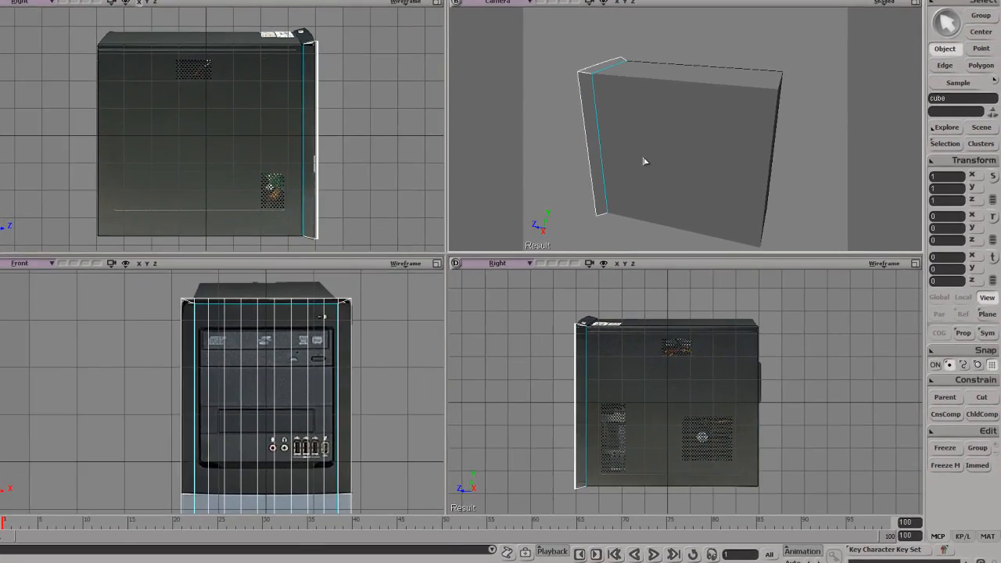
pyautogui.press('Return')
pyautogui.click(673, 176)
pyautogui.write('fr')
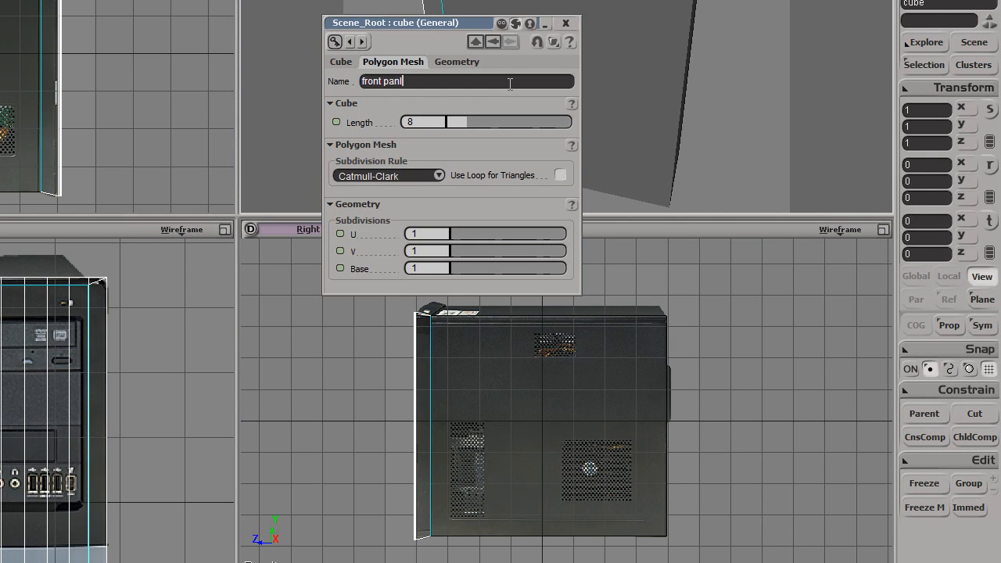
pyautogui.write('ont panel')
pyautogui.press('Return')
pyautogui.click(600, 109)
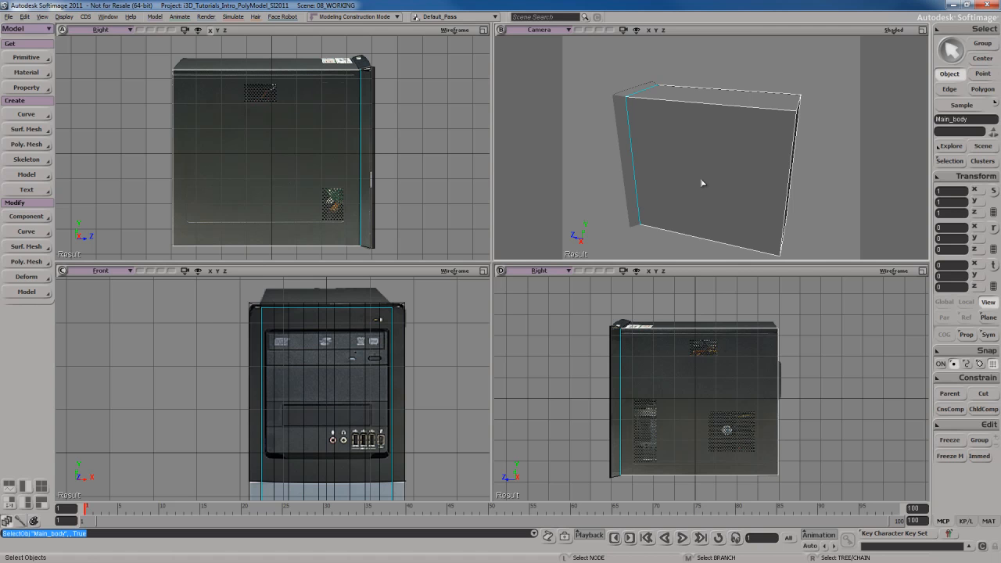
# - Hide the Main_body mesh in the scene
pyautogui.press('s')
pyautogui.moveTo(702, 183); pyautogui.dragTo(721, 155, button='right')
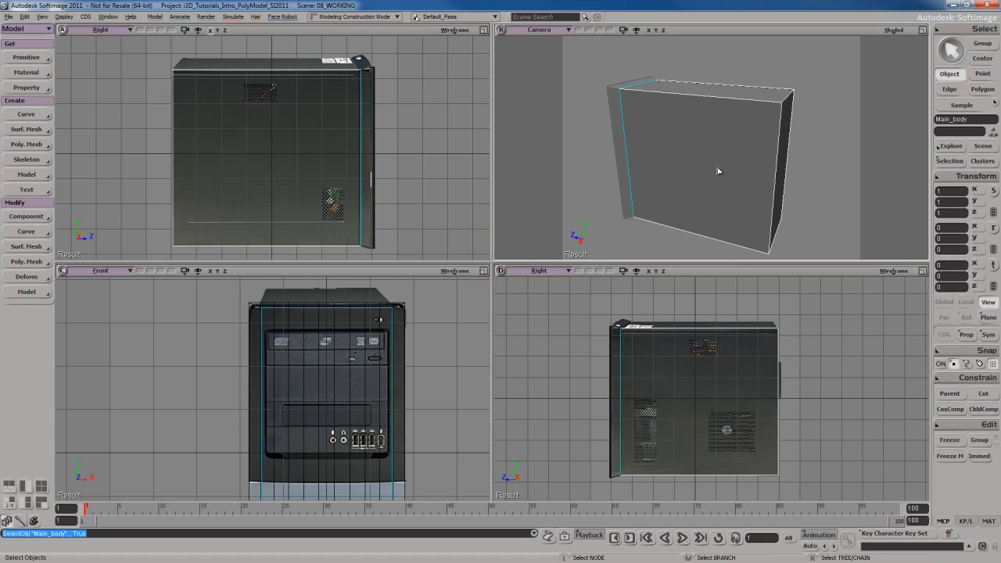
pyautogui.press('h')
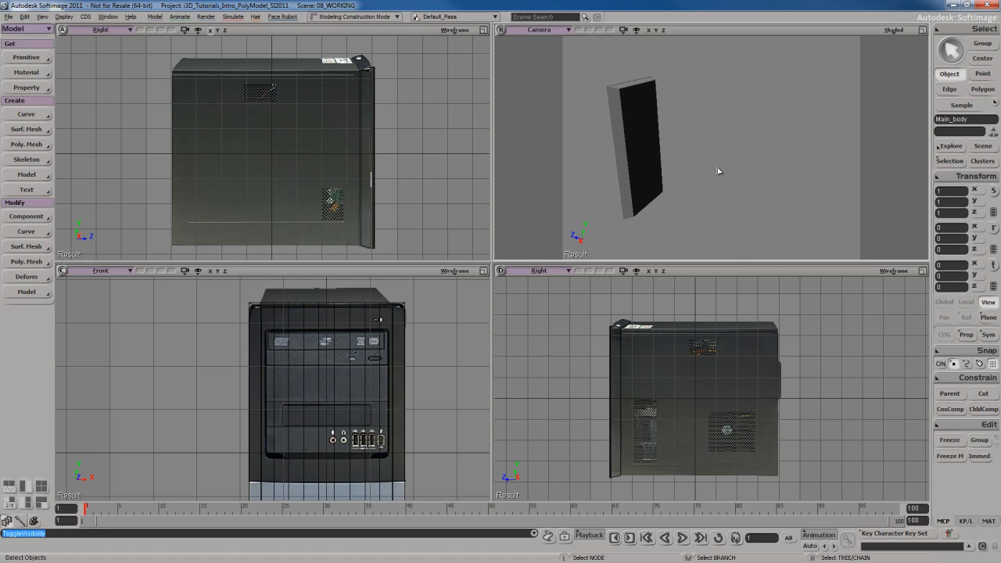
pyautogui.press('h')
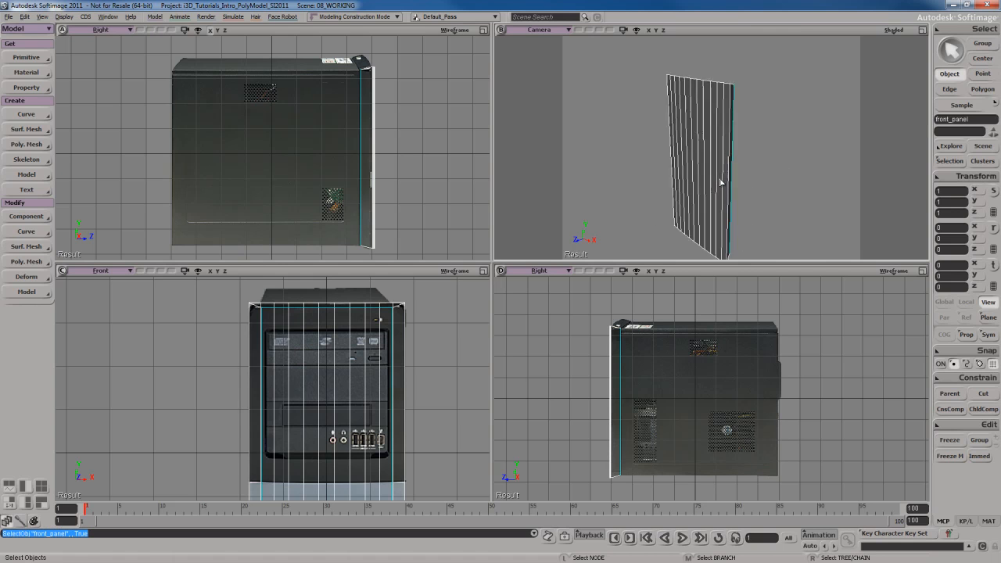
# - Close the open back of front_panel with a new polygon joining its border edges, and inspect the filled face
pyautogui.press('s')
pyautogui.moveTo(720, 183)
pyautogui.mouseDown(button='right')
pyautogui.moveTo(719, 161)
pyautogui.moveTo(666, 177)
pyautogui.moveTo(708, 172)
pyautogui.moveTo(664, 170)
pyautogui.moveTo(667, 179)
pyautogui.moveTo(691, 155)
pyautogui.moveTo(697, 177)
pyautogui.moveTo(701, 161)
pyautogui.moveTo(723, 173)
pyautogui.moveTo(727, 163)
pyautogui.moveTo(731, 179)
pyautogui.moveTo(657, 172)
pyautogui.moveTo(711, 182)
pyautogui.mouseUp(button='right')
pyautogui.press('space')
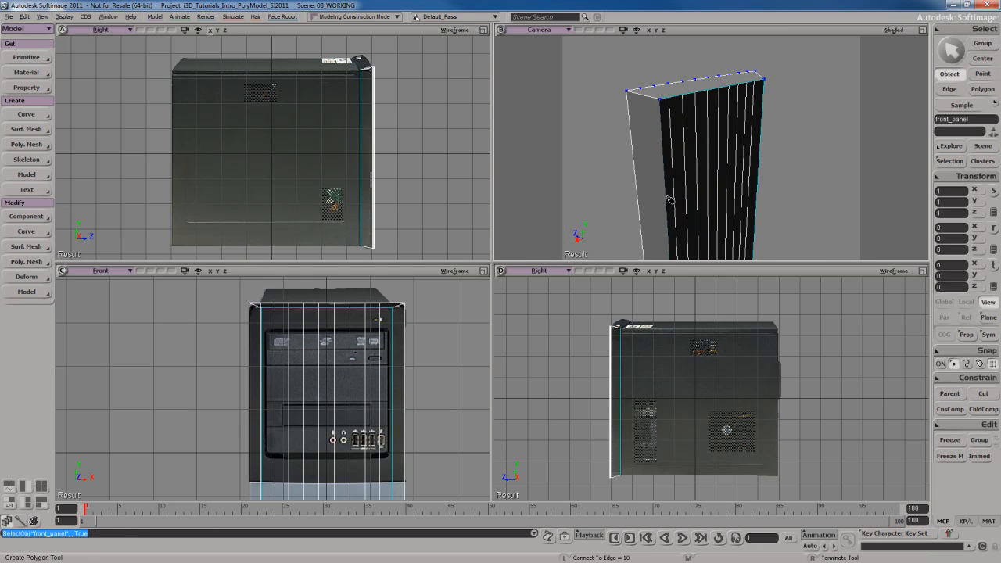
pyautogui.press('n')
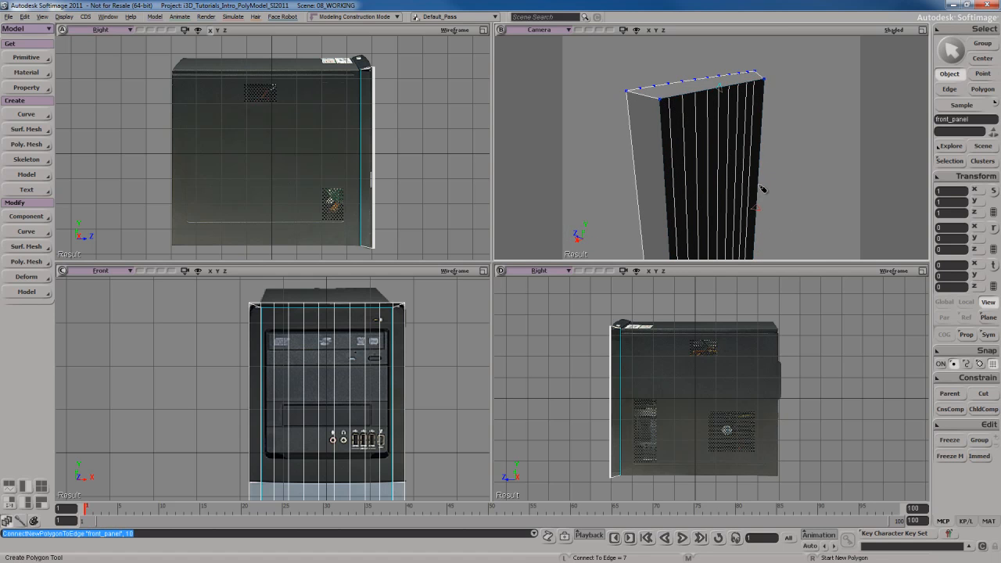
pyautogui.press('u')
pyautogui.press('s')
pyautogui.moveTo(762, 190)
pyautogui.mouseDown(button='right')
pyautogui.moveTo(709, 183)
pyautogui.moveTo(754, 181)
pyautogui.mouseUp(button='right')
pyautogui.moveTo(754, 181); pyautogui.dragTo(749, 194, button='middle')
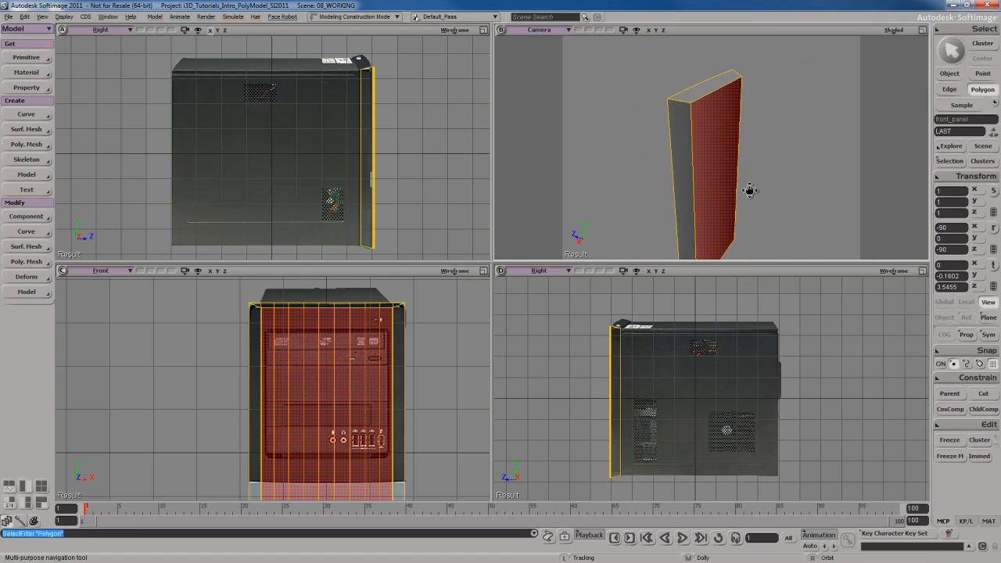
pyautogui.moveTo(749, 194); pyautogui.dragTo(744, 189, button='right')
# - Restart and end the Add/Edit Polygon Tool, and locate it among the polygon mesh modify commands
pyautogui.press('n')
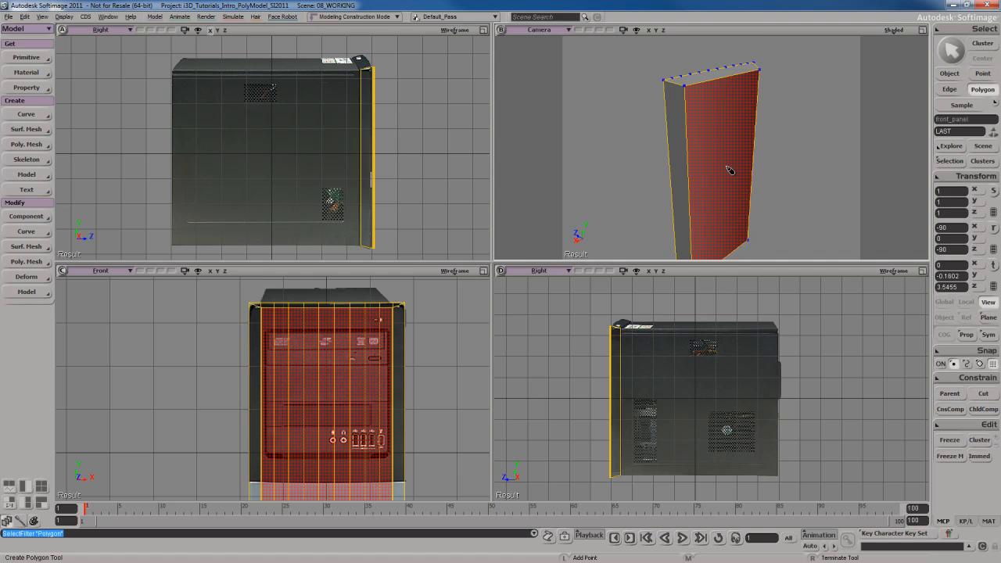
pyautogui.press('s')
pyautogui.moveTo(712, 177); pyautogui.dragTo(717, 178, button='right')
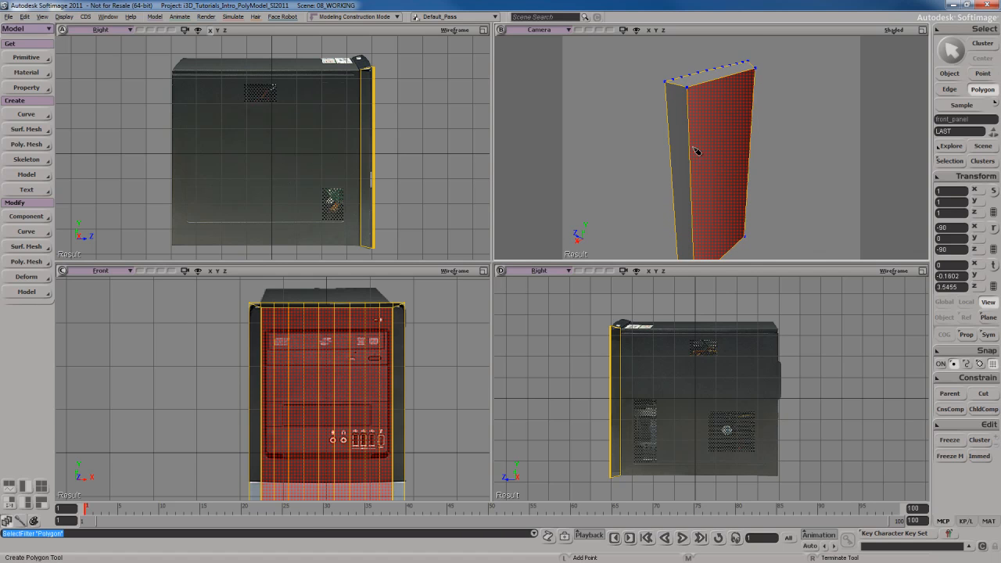
pyautogui.rightClick(790, 153)
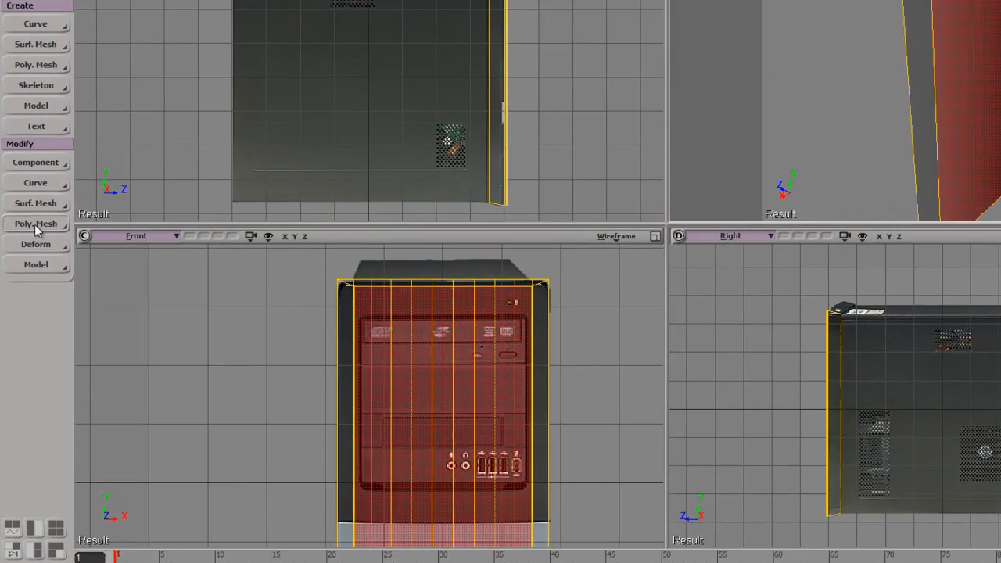
pyautogui.click(26, 261)
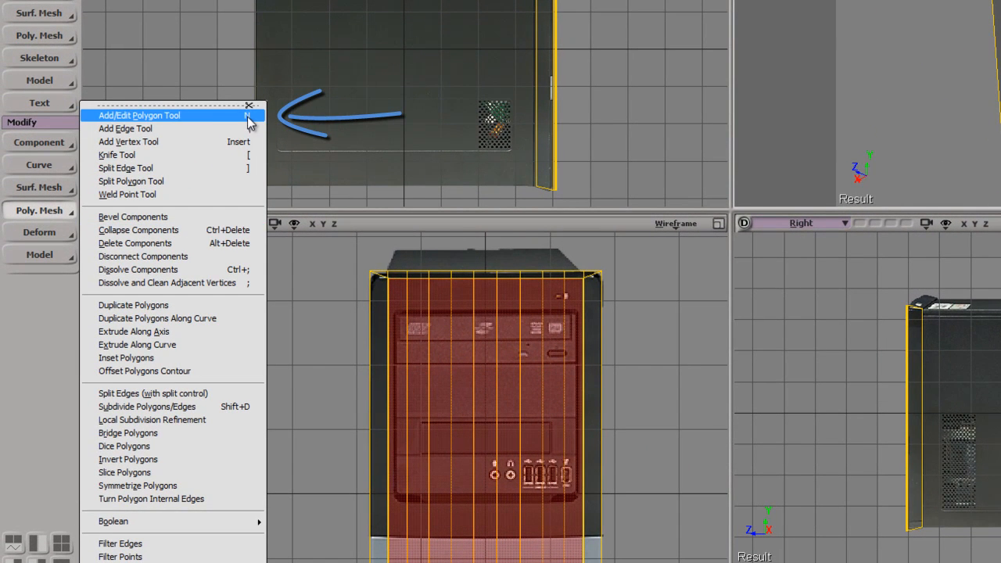
pyautogui.click(169, 119)
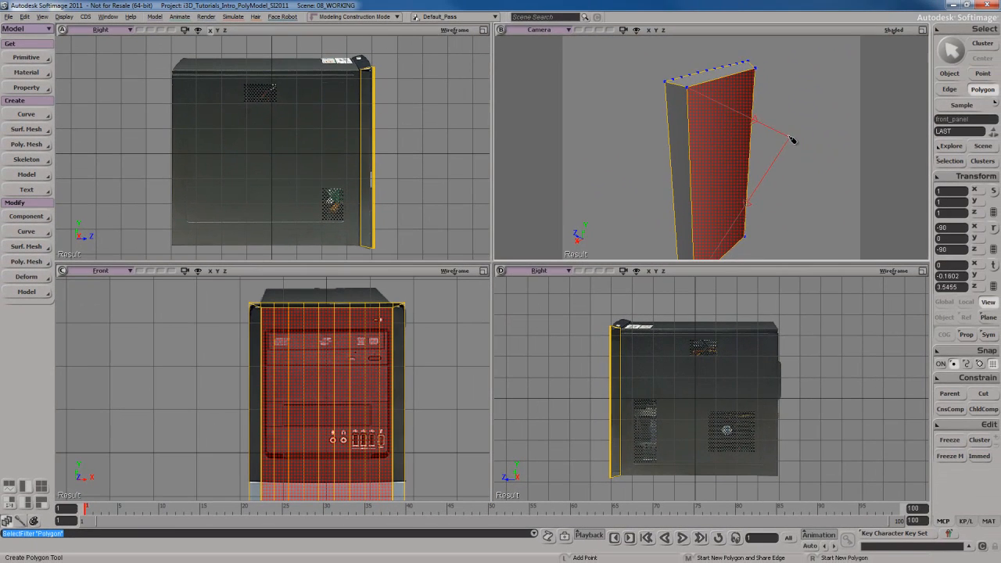
pyautogui.press('Escape')
pyautogui.press('s')
pyautogui.moveTo(740, 185); pyautogui.dragTo(728, 167, button='right')
pyautogui.press('s')
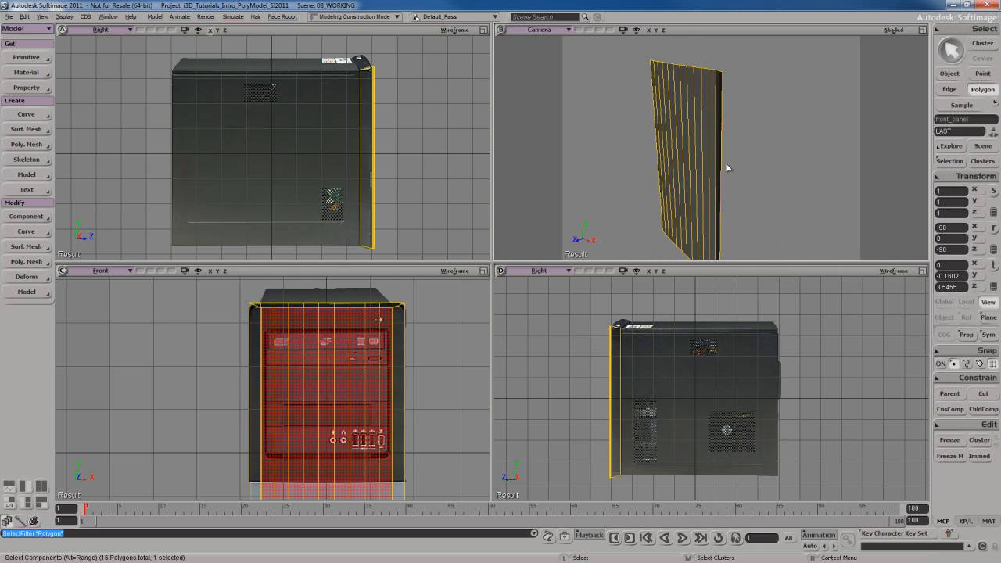
# - Clear the polygon selection on front_panel
pyautogui.press('s')
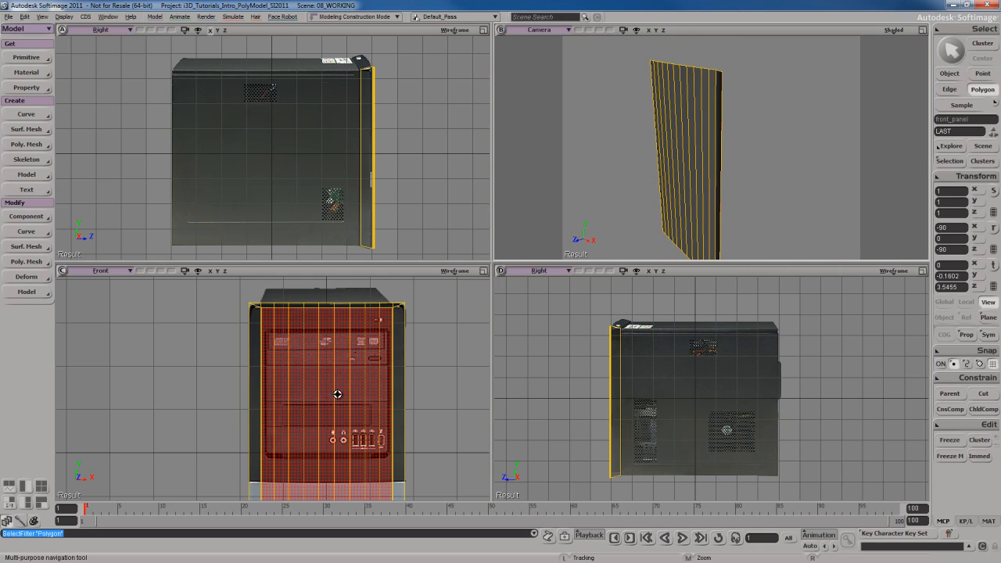
pyautogui.moveTo(337, 389); pyautogui.dragTo(337, 376)
pyautogui.click(442, 381)
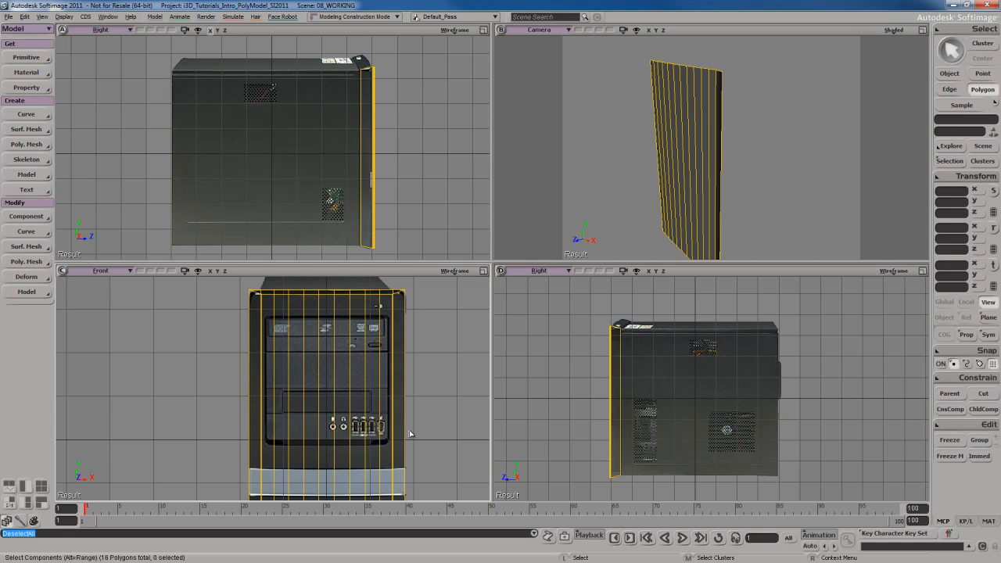
# - Select the complete ring of parallel vertical edges around front_panel
pyautogui.press('s')
pyautogui.moveTo(680, 192)
pyautogui.mouseDown(button='right')
pyautogui.moveTo(691, 172)
pyautogui.moveTo(688, 188)
pyautogui.mouseUp(button='right')
pyautogui.moveTo(686, 167); pyautogui.dragTo(684, 190, button='right')
pyautogui.press('i')
pyautogui.press('s')
pyautogui.click(679, 188)
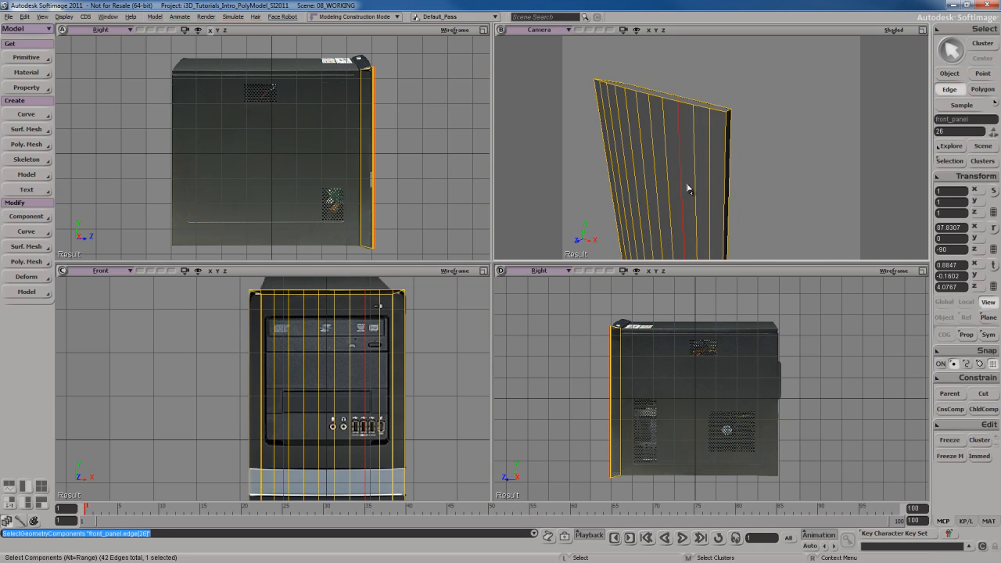
pyautogui.click(664, 186)
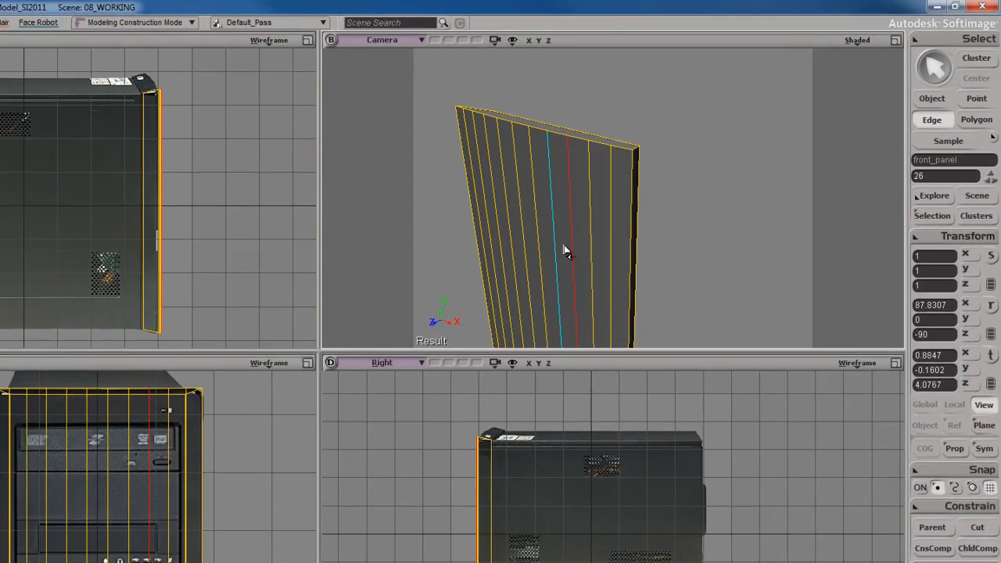
pyautogui.click(480, 267)
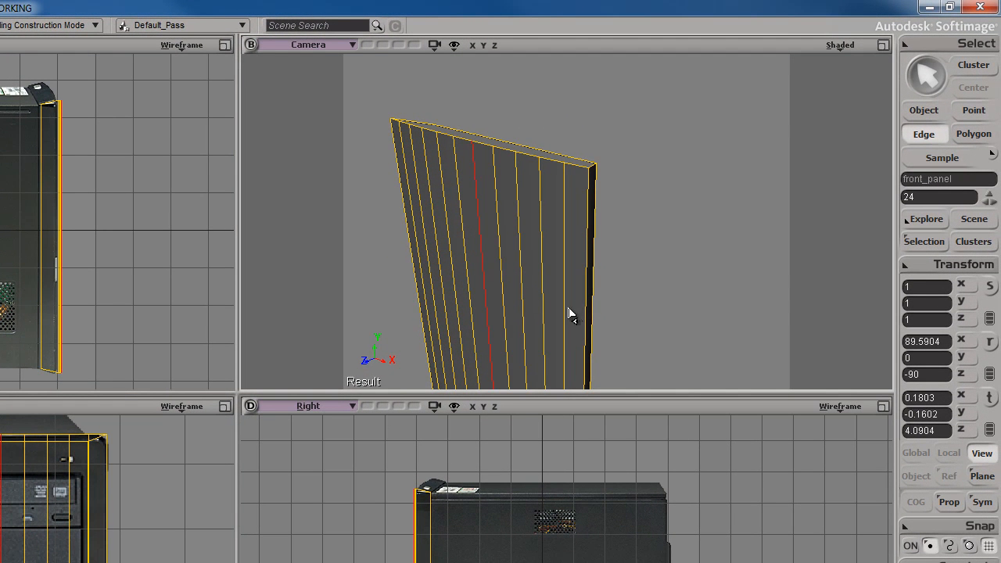
pyautogui.press('alt')
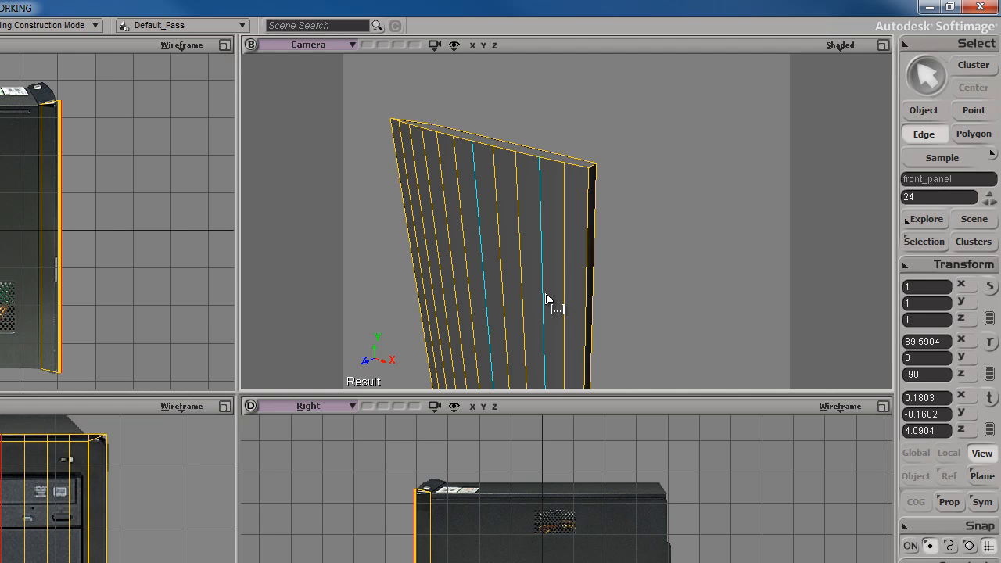
pyautogui.keyDown('alt'); pyautogui.click(546, 299); pyautogui.keyUp('alt')
pyautogui.moveTo(529, 290)
pyautogui.mouseDown()
pyautogui.moveTo(553, 293)
pyautogui.moveTo(472, 281)
pyautogui.moveTo(589, 286)
pyautogui.moveTo(542, 273)
pyautogui.moveTo(530, 300)
pyautogui.mouseUp()
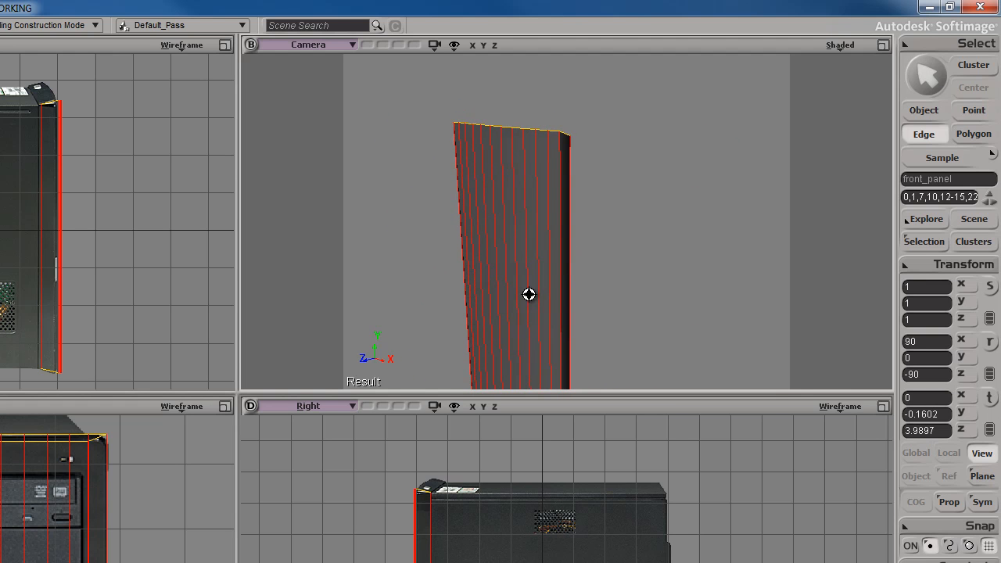
# - Subdivide the selected vertical edges evenly with 2 subdivisions and Connect enabled, and check the new horizontal edge loop in the side view
pyautogui.rightClick(501, 202)
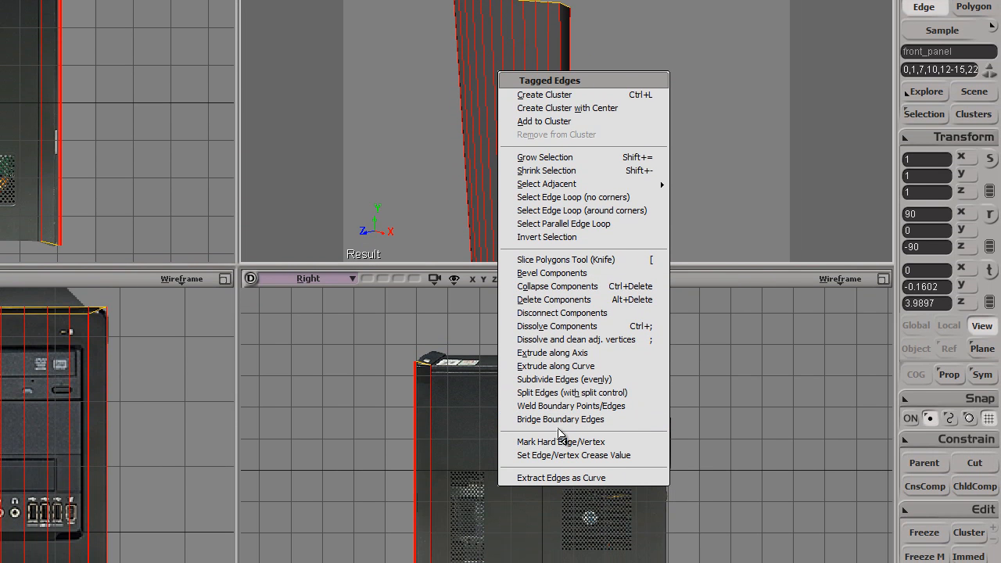
pyautogui.click(566, 380)
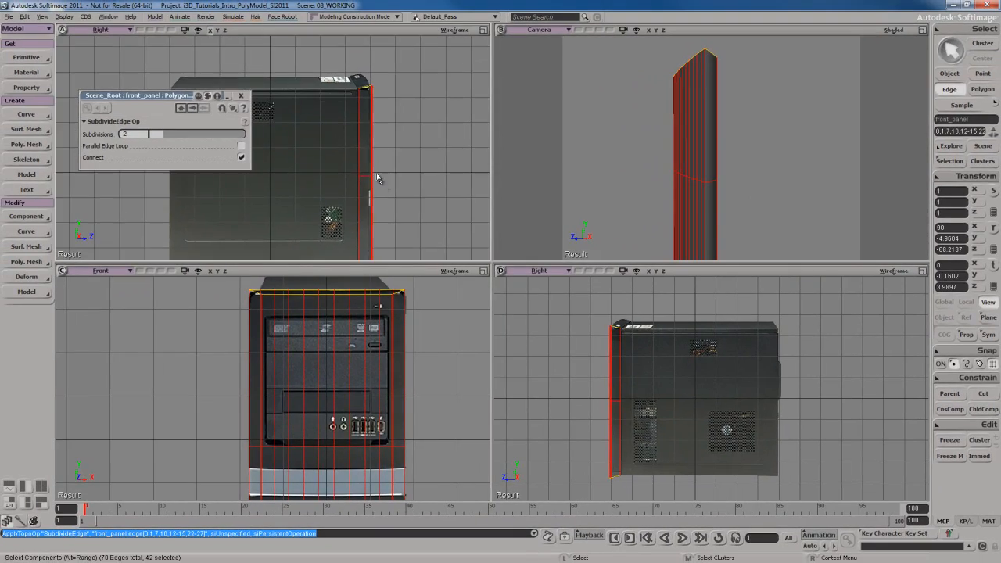
pyautogui.scroll(3, 379, 179)
pyautogui.press('s')
pyautogui.moveTo(383, 183); pyautogui.dragTo(332, 155)
pyautogui.scroll(2, 408, 166)
pyautogui.moveTo(617, 254); pyautogui.dragTo(572, 245)
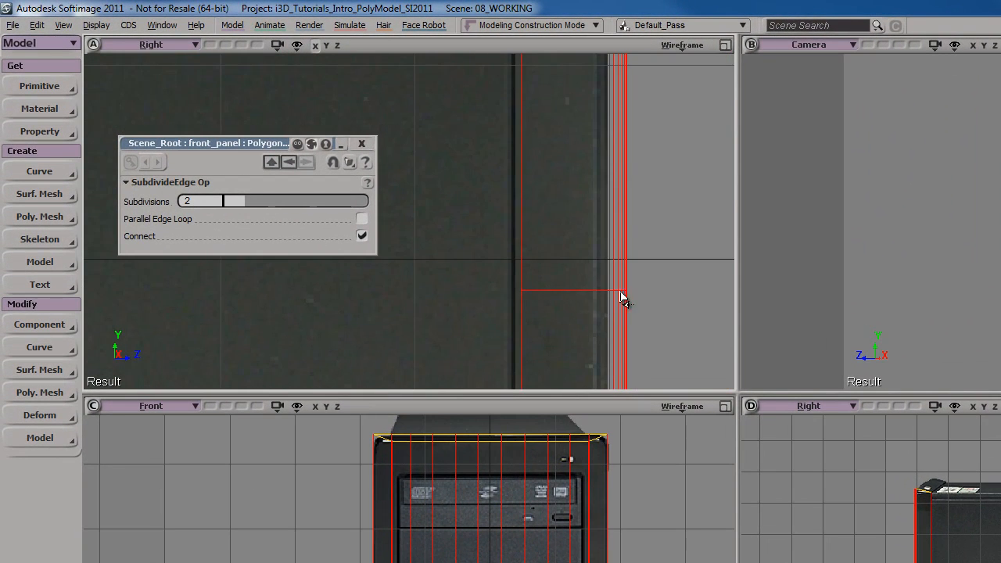
pyautogui.scroll(-3, 621, 296)
pyautogui.press('s')
pyautogui.moveTo(577, 282); pyautogui.dragTo(674, 298)
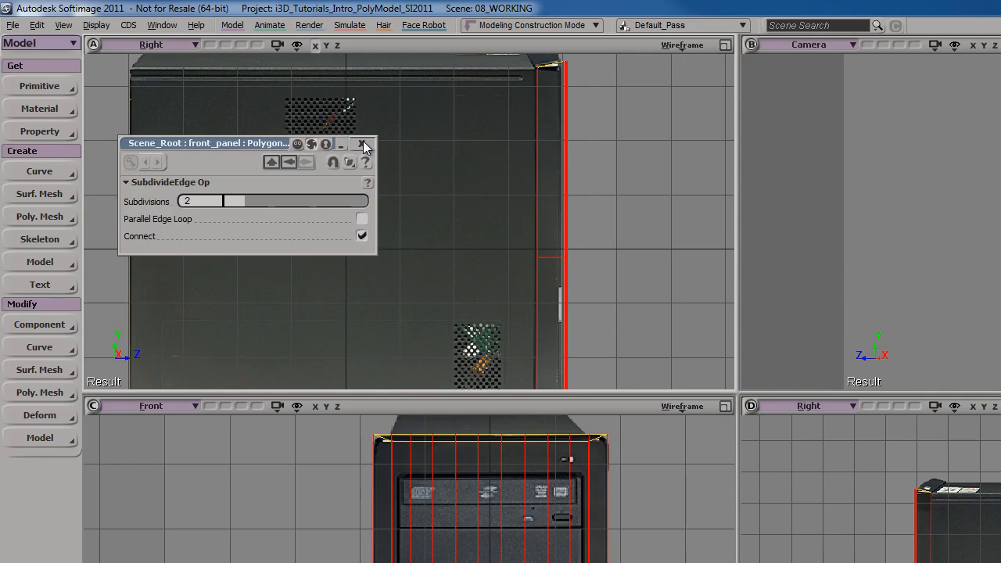
pyautogui.click(362, 144)
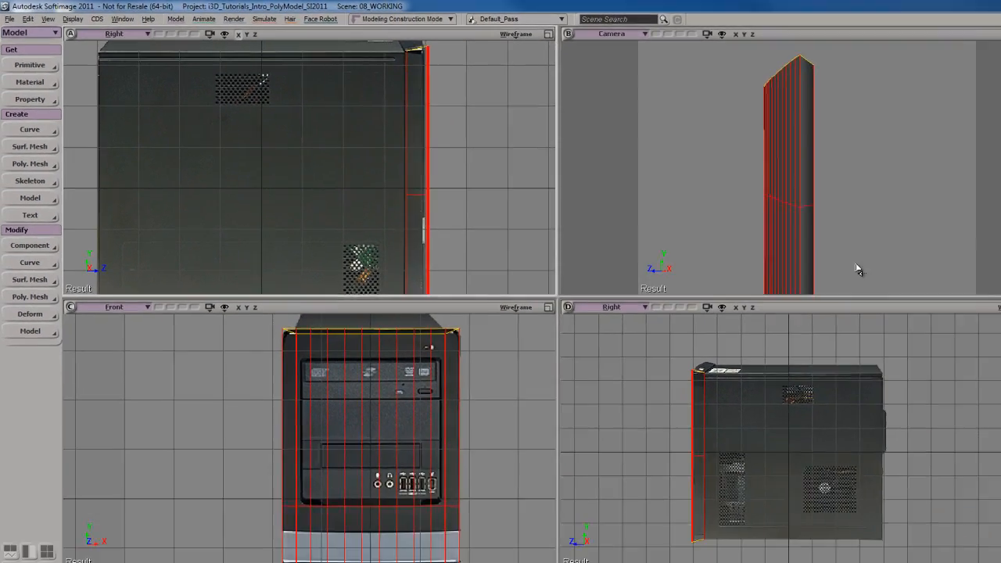
# - Select the entire new horizontal edge loop around the middle of front_panel
pyautogui.press('s')
pyautogui.moveTo(856, 269); pyautogui.dragTo(817, 224, button='right')
pyautogui.moveTo(817, 225); pyautogui.dragTo(809, 221, button='middle')
pyautogui.click(808, 222)
pyautogui.press('s')
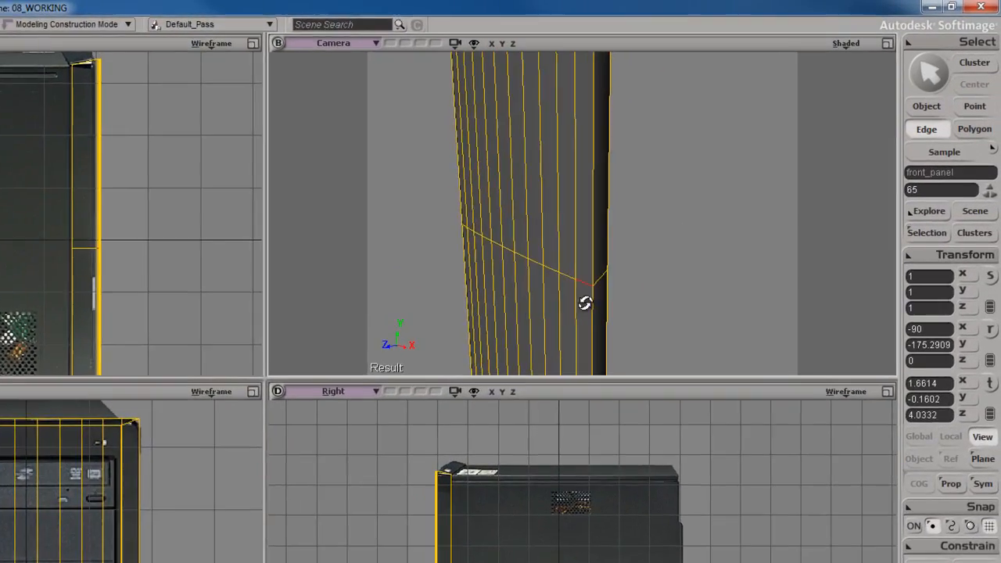
pyautogui.moveTo(585, 303); pyautogui.dragTo(566, 302, button='right')
pyautogui.press('s')
pyautogui.press('alt')
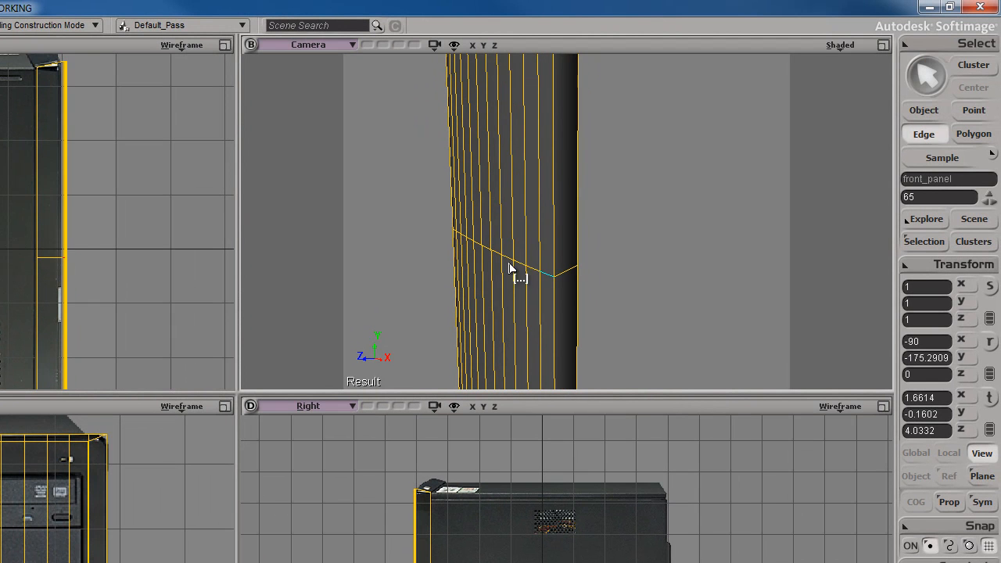
pyautogui.keyDown('alt'); pyautogui.middleClick(508, 265); pyautogui.keyUp('alt')
# - Bevel the selected horizontal edge loop into two parallel loops with no rounding subdivisions
pyautogui.press('s')
pyautogui.moveTo(537, 292); pyautogui.dragTo(501, 274, button='right')
pyautogui.keyDown('alt'); pyautogui.rightClick(501, 258); pyautogui.keyUp('alt')
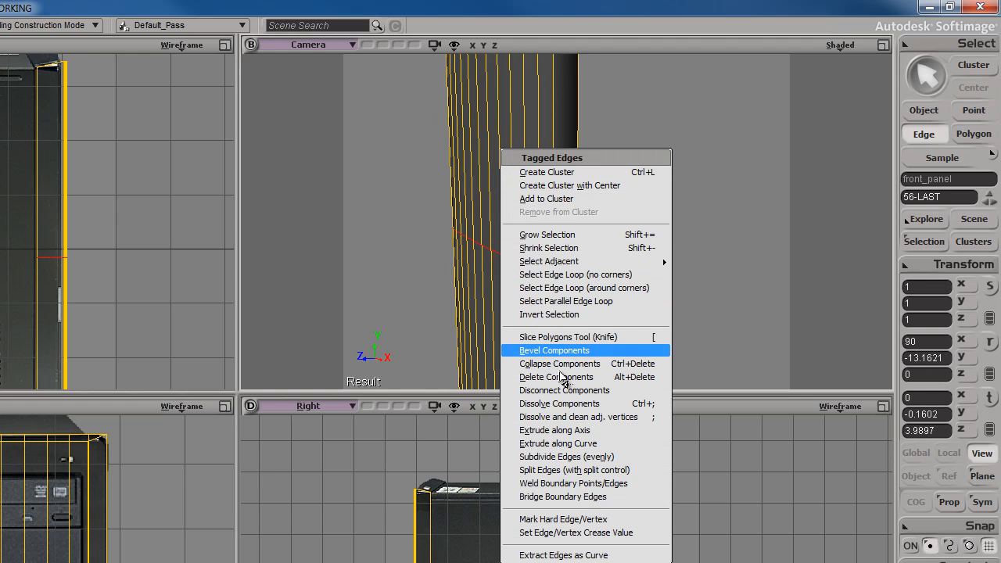
pyautogui.click(560, 353)
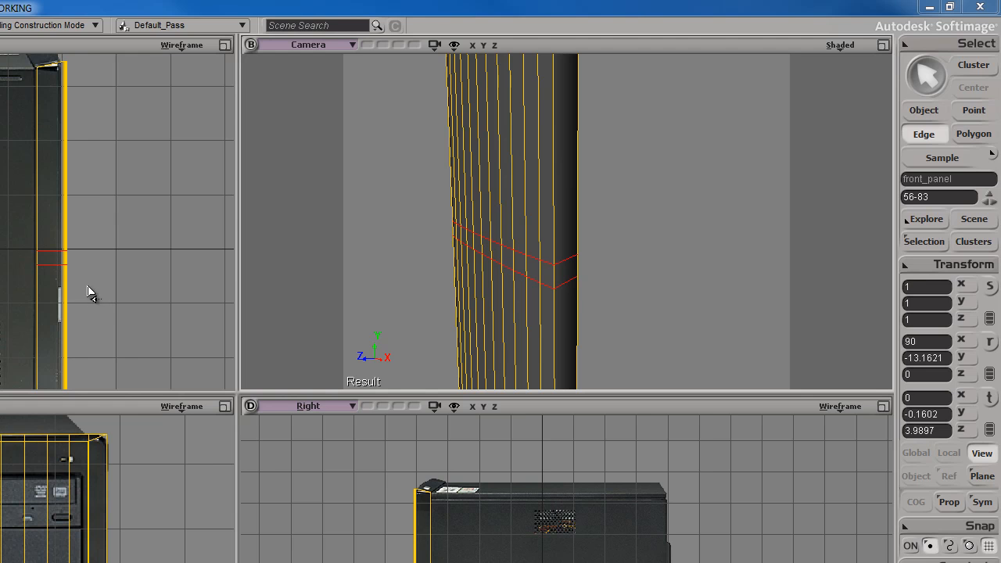
pyautogui.scroll(5, 89, 286)
pyautogui.moveTo(91, 286); pyautogui.dragTo(31, 274)
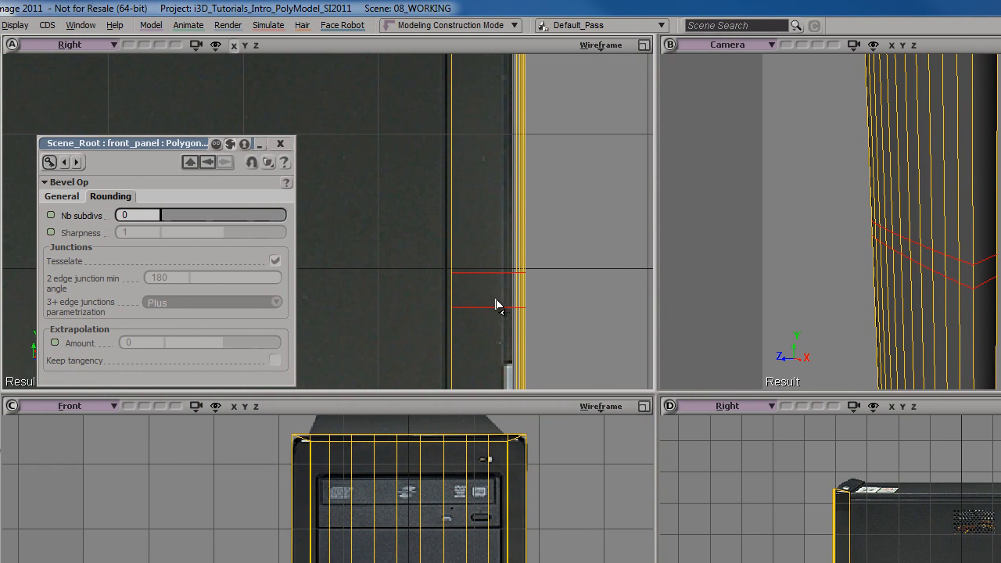
pyautogui.scroll(-3, 954, 319)
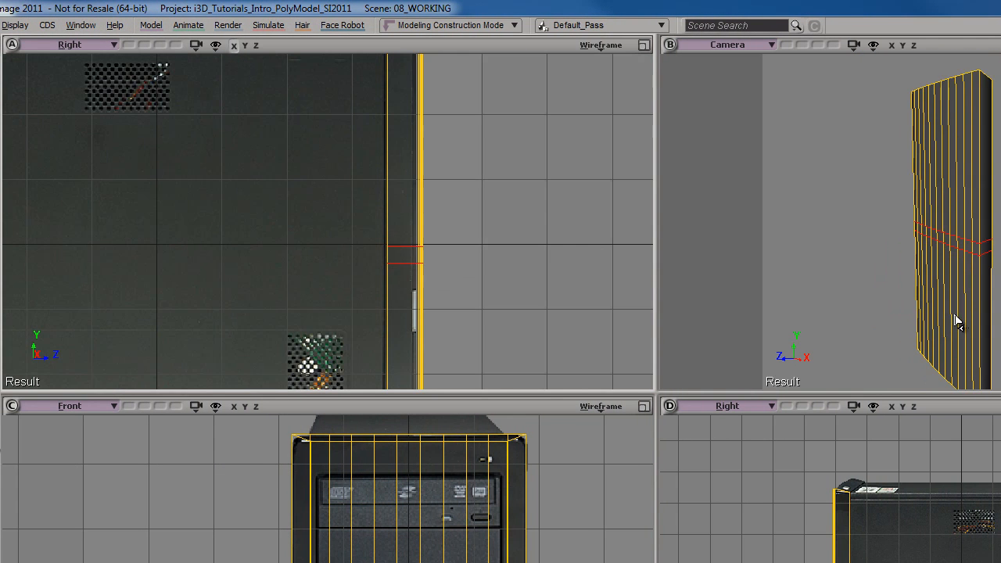
# - Move the two horizontal edge loops vertically to about the middle of the drive bay in the front reference image
pyautogui.moveTo(942, 290); pyautogui.dragTo(926, 322)
pyautogui.moveTo(925, 322)
pyautogui.mouseDown(button='right')
pyautogui.moveTo(889, 306)
pyautogui.moveTo(934, 313)
pyautogui.mouseUp(button='right')
pyautogui.press('c')
pyautogui.press('v')
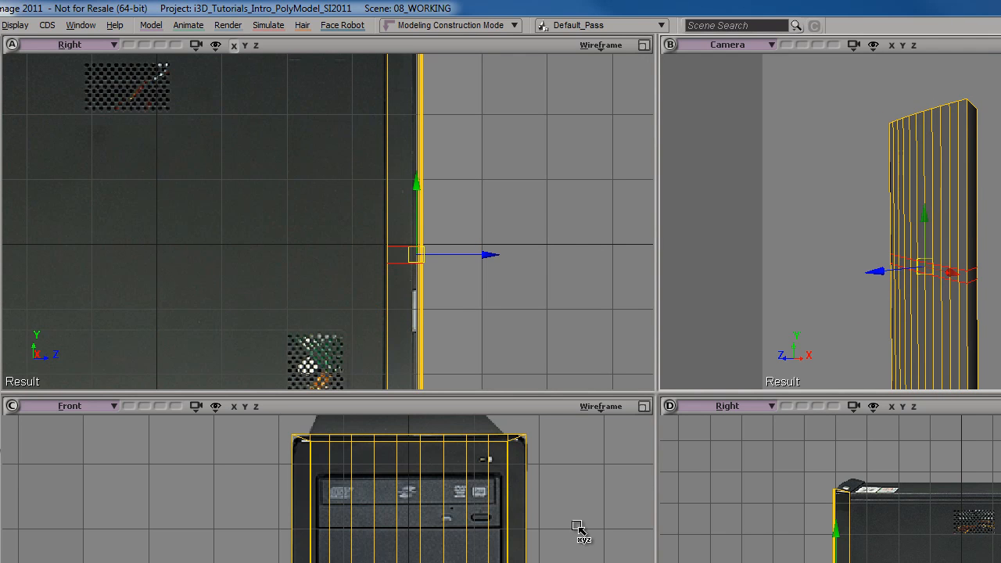
pyautogui.scroll(2, 577, 529)
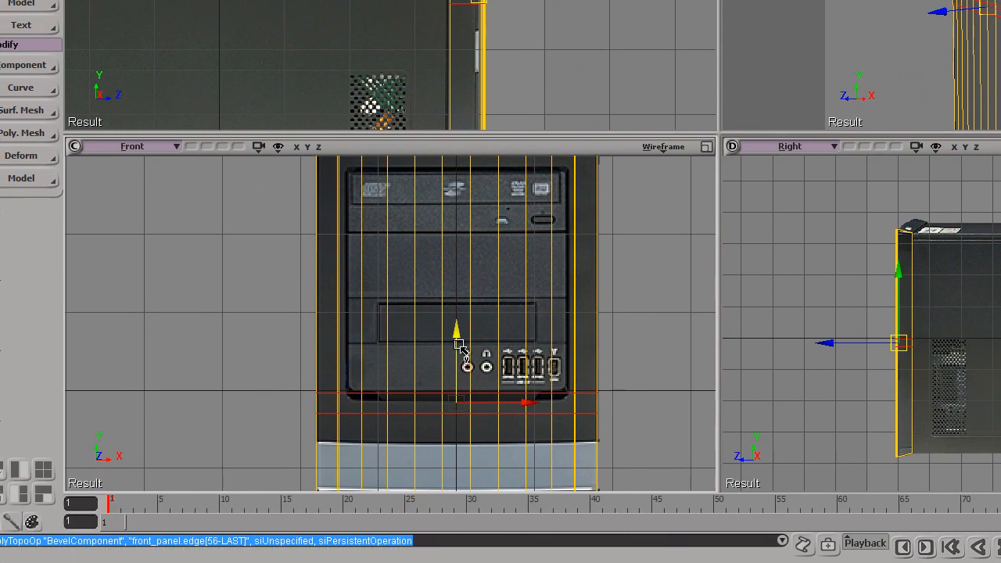
pyautogui.moveTo(413, 544); pyautogui.dragTo(422, 405)
pyautogui.press('s')
pyautogui.moveTo(436, 394); pyautogui.dragTo(440, 454)
pyautogui.moveTo(466, 240); pyautogui.dragTo(468, 269)
# - Scale the two edge loops apart vertically and adjust their height so they lie just above the drive bay and just below the front ports
pyautogui.press('x')
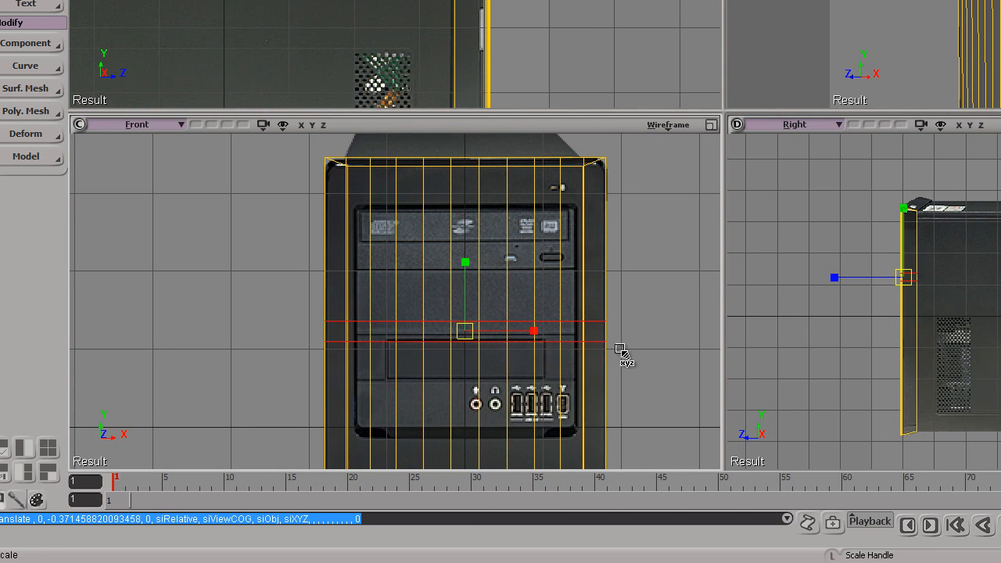
pyautogui.moveTo(619, 347); pyautogui.dragTo(626, 219, button='middle')
pyautogui.moveTo(636, 362); pyautogui.dragTo(645, 233, button='middle')
pyautogui.press('v')
pyautogui.moveTo(639, 296); pyautogui.dragTo(652, 273, button='middle')
pyautogui.press('x')
pyautogui.press('v')
pyautogui.press('x')
pyautogui.press('v')
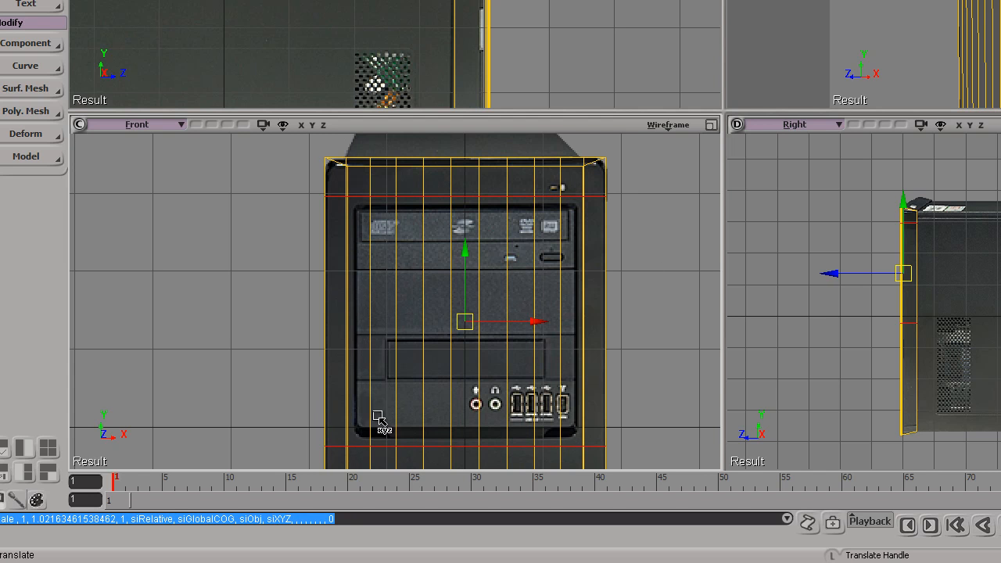
pyautogui.press('space')
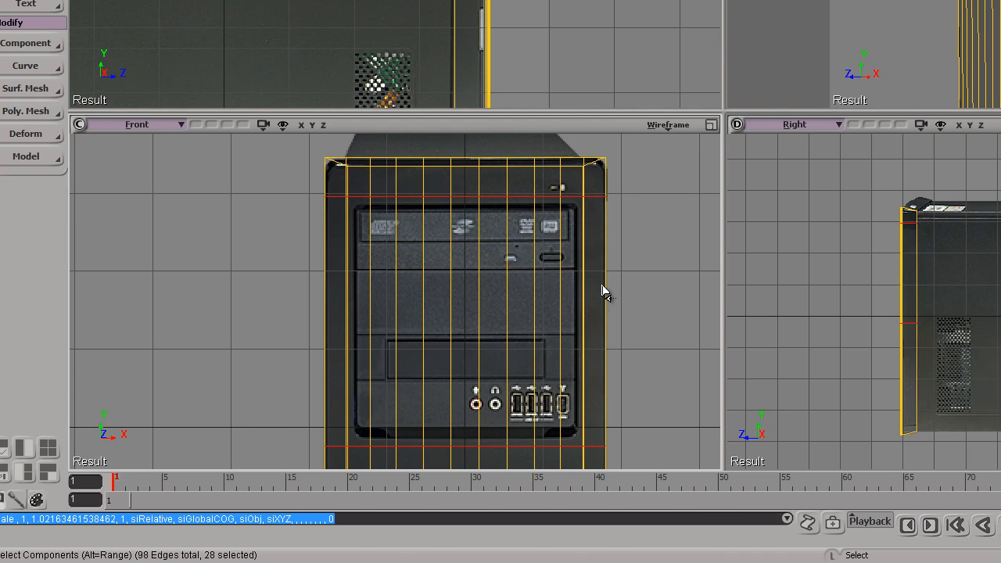
# - Select the front polygons between the two horizontal loops that cover the drive bay and ports, leaving out the side strips
pyautogui.scroll(2, 609, 205)
pyautogui.moveTo(608, 205); pyautogui.dragTo(571, 179)
pyautogui.click(590, 163)
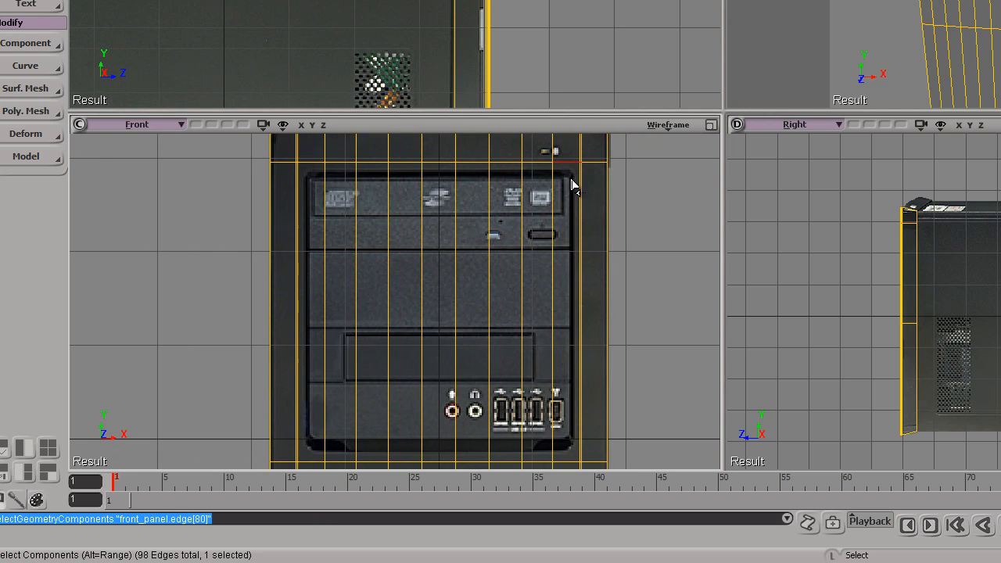
pyautogui.press('y')
pyautogui.click(569, 236)
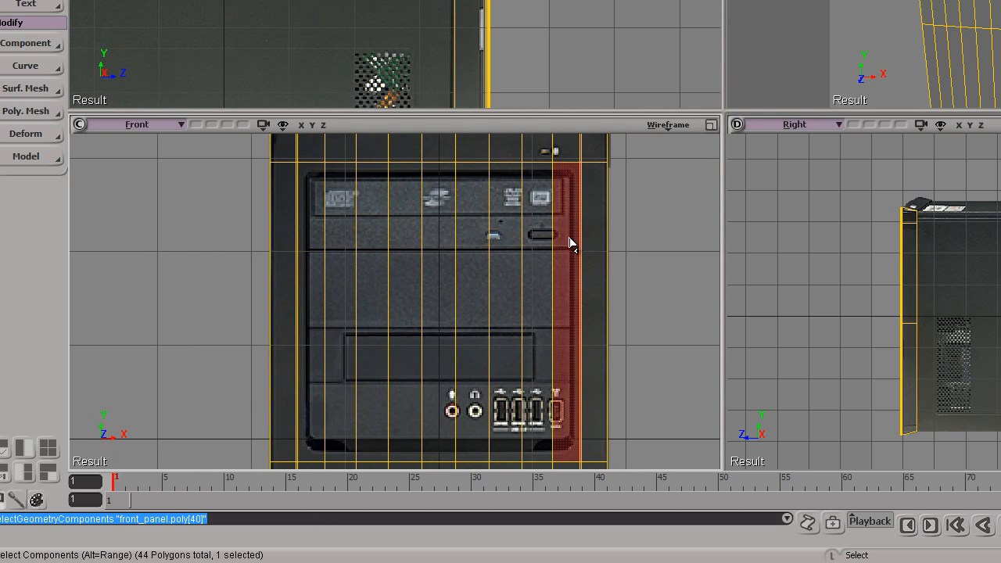
pyautogui.press('e')
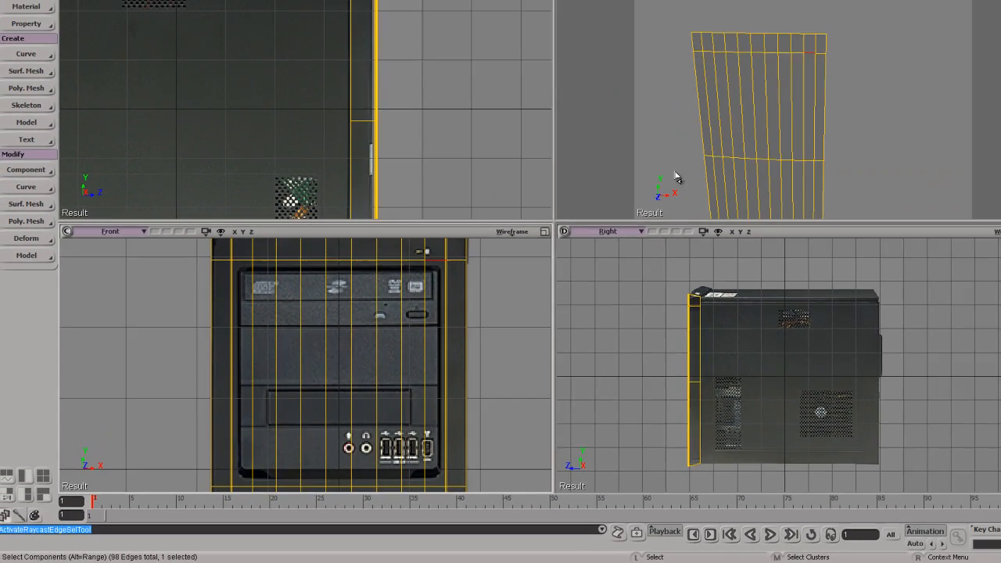
pyautogui.keyDown('shift'); pyautogui.click(816, 161); pyautogui.keyUp('shift')
pyautogui.press('u')
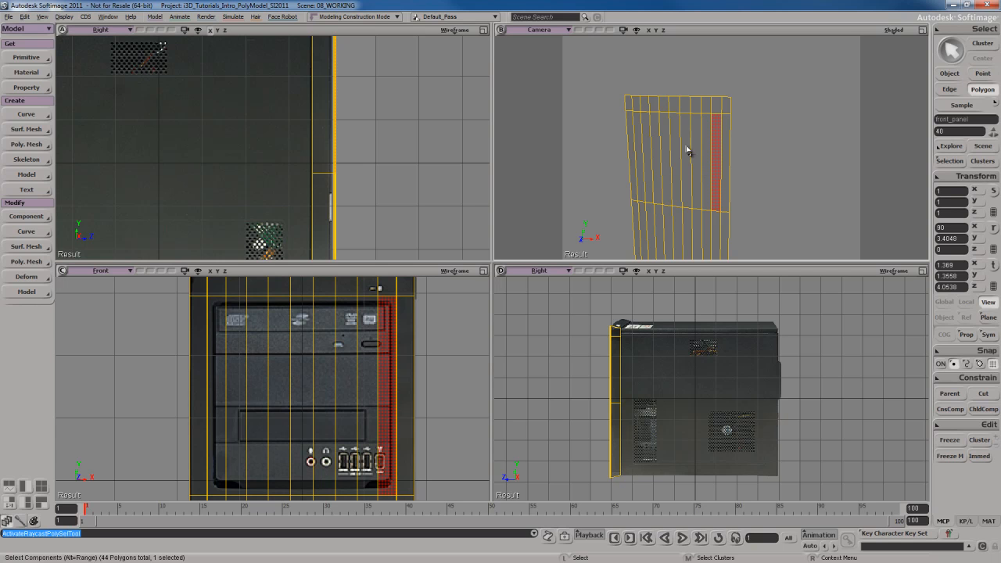
pyautogui.moveTo(634, 157)
pyautogui.mouseDown()
pyautogui.moveTo(719, 162)
pyautogui.moveTo(707, 166)
pyautogui.mouseUp()
pyautogui.press('s')
pyautogui.moveTo(316, 385); pyautogui.dragTo(317, 378)
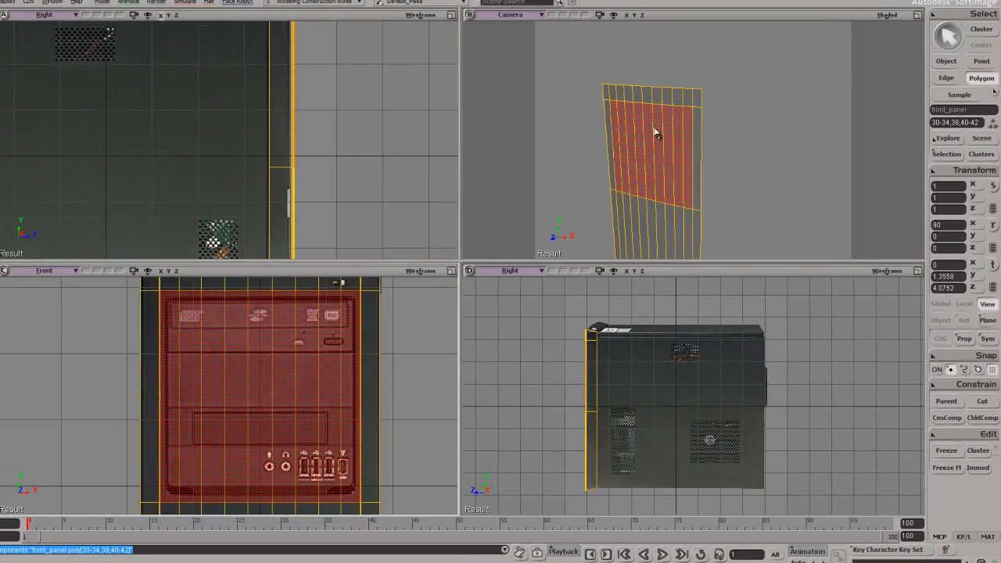
# - Inset the selected front polygons by 0.114 to match the drive bay outline in the reference image
pyautogui.rightClick(681, 140)
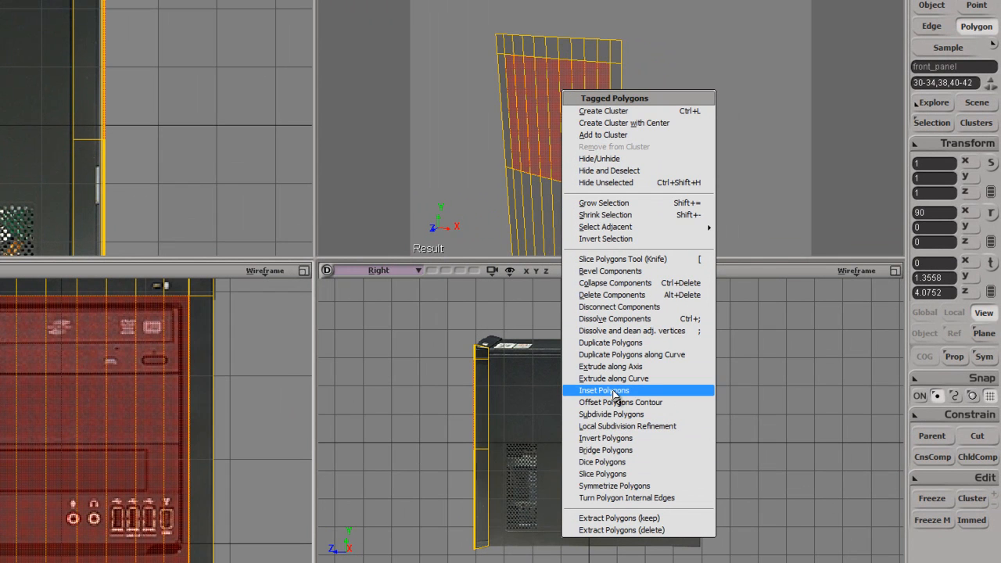
pyautogui.click(614, 392)
pyautogui.moveTo(117, 86); pyautogui.dragTo(483, 285)
pyautogui.moveTo(534, 386); pyautogui.dragTo(462, 389)
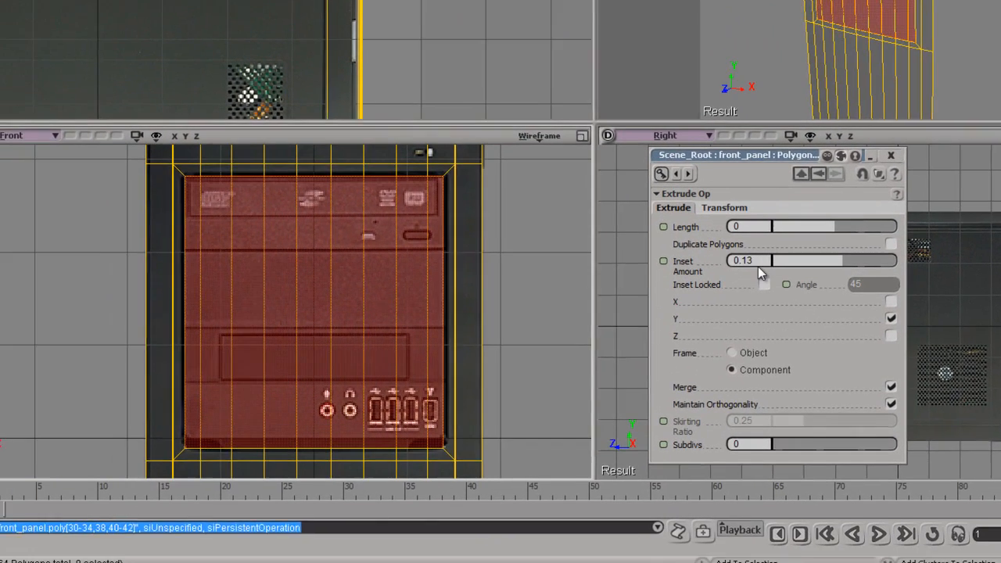
pyautogui.moveTo(758, 267)
pyautogui.mouseDown()
pyautogui.moveTo(713, 265)
pyautogui.moveTo(783, 266)
pyautogui.moveTo(763, 266)
pyautogui.mouseUp()
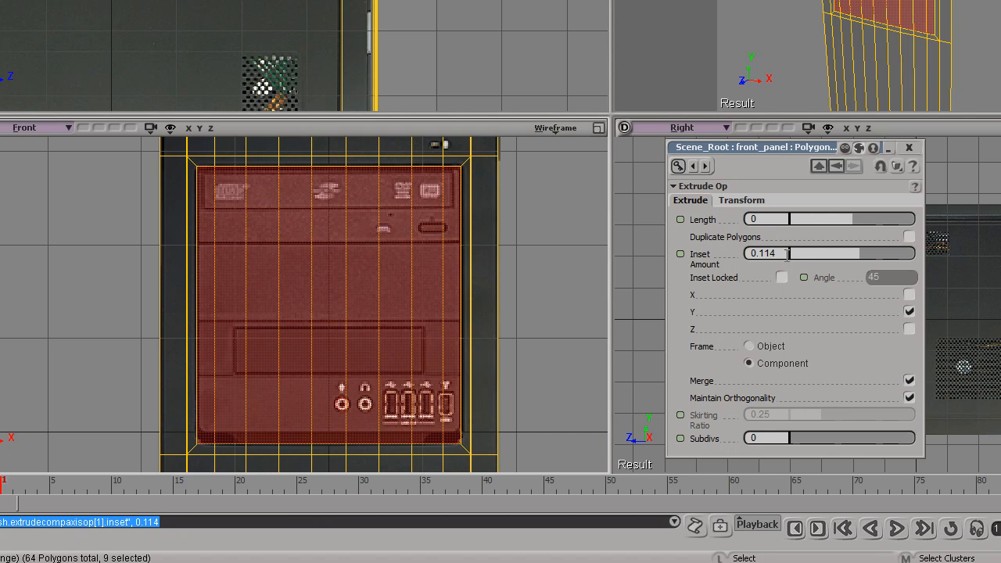
pyautogui.click(783, 253)
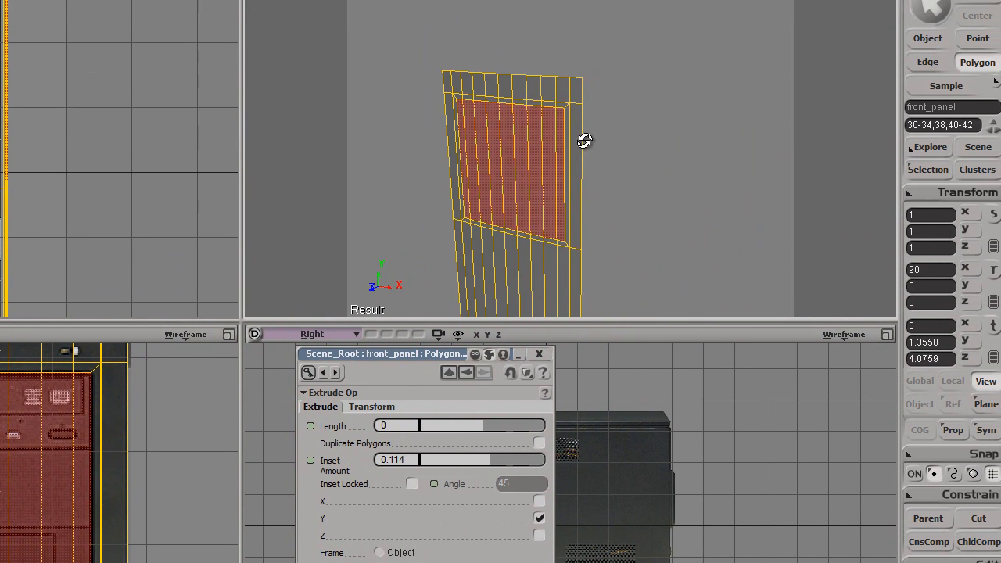
pyautogui.moveTo(580, 159); pyautogui.dragTo(524, 240)
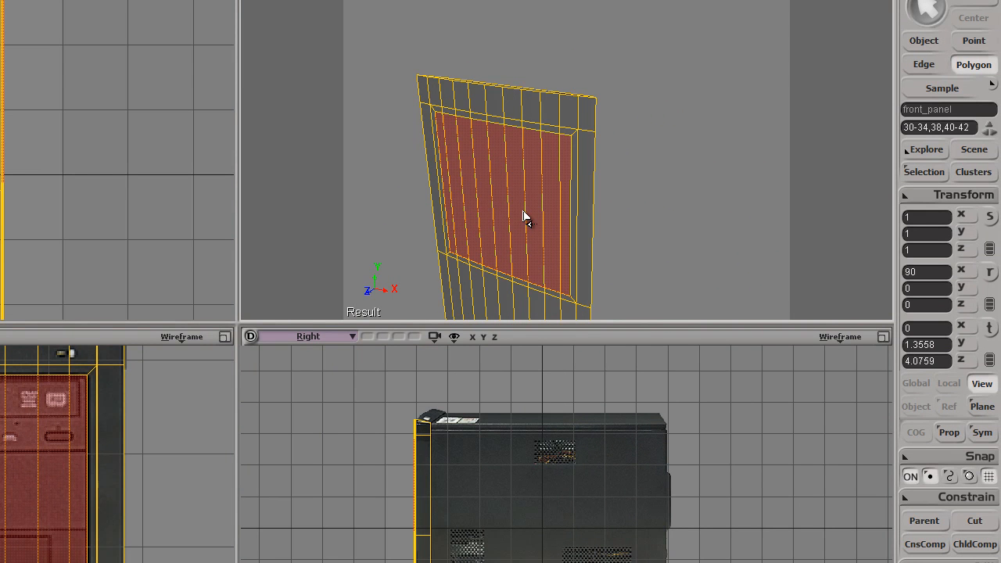
# - Extrude the selected drive bay polygons and move them backward into the front panel to form a recess
pyautogui.rightClick(518, 166)
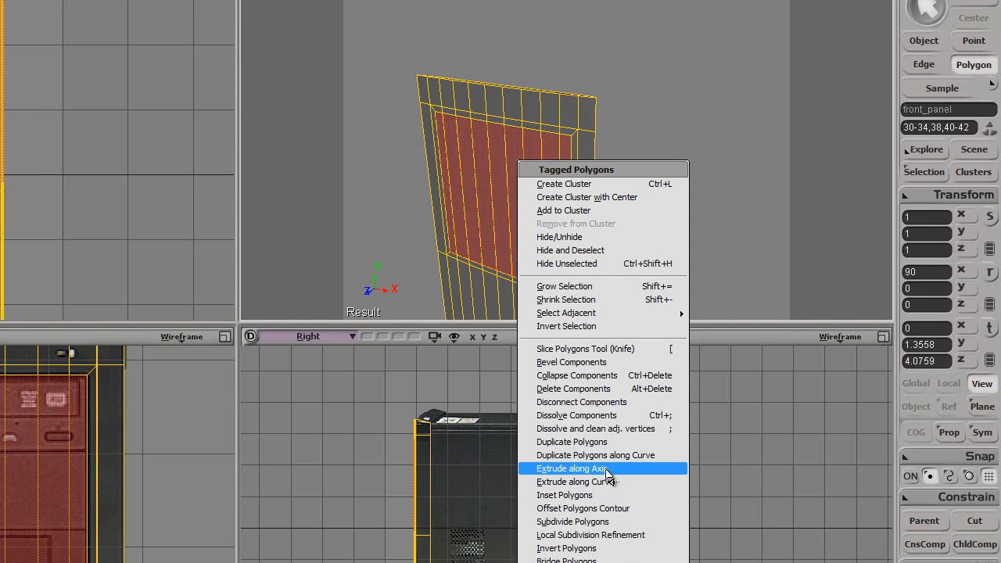
pyautogui.click(655, 112)
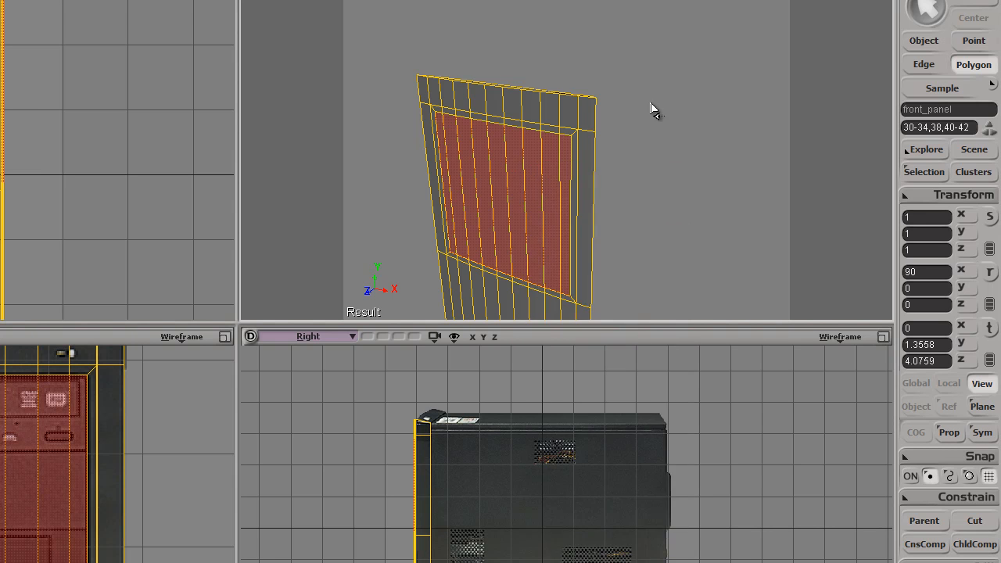
pyautogui.press('v')
pyautogui.moveTo(535, 228); pyautogui.dragTo(543, 217, button='right')
pyautogui.moveTo(543, 217); pyautogui.dragTo(558, 228)
pyautogui.scroll(3, 558, 227)
pyautogui.moveTo(559, 228); pyautogui.dragTo(550, 225, button='right')
pyautogui.moveTo(479, 237); pyautogui.dragTo(504, 233)
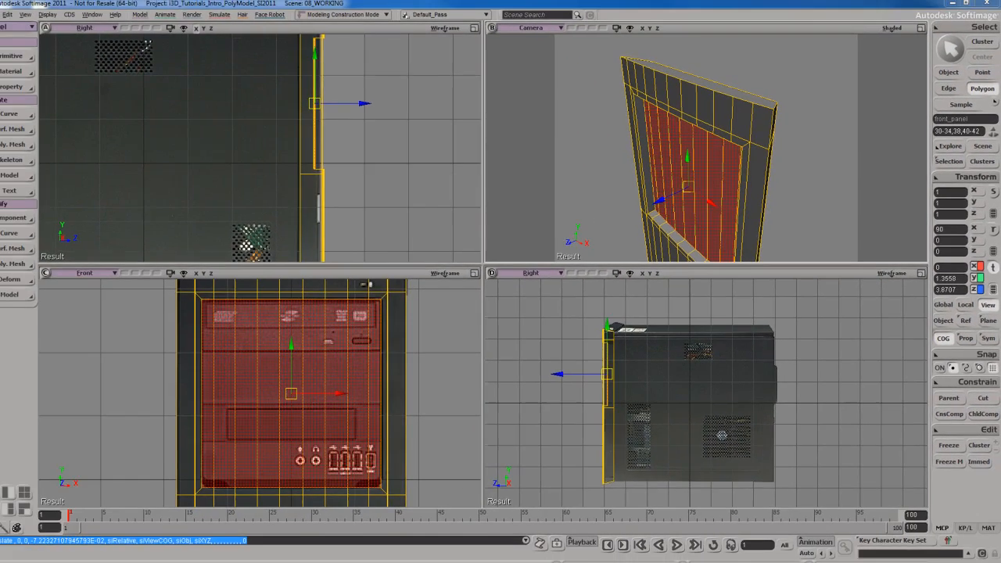
# - Compare the recess with the angle 1.jpg reference photo and move the selected polygons slightly forward to Z 3.8811
pyautogui.hotkey('alt', 'Tab')
pyautogui.scroll(-3, 477, 283)
pyautogui.scroll(-2, 477, 282)
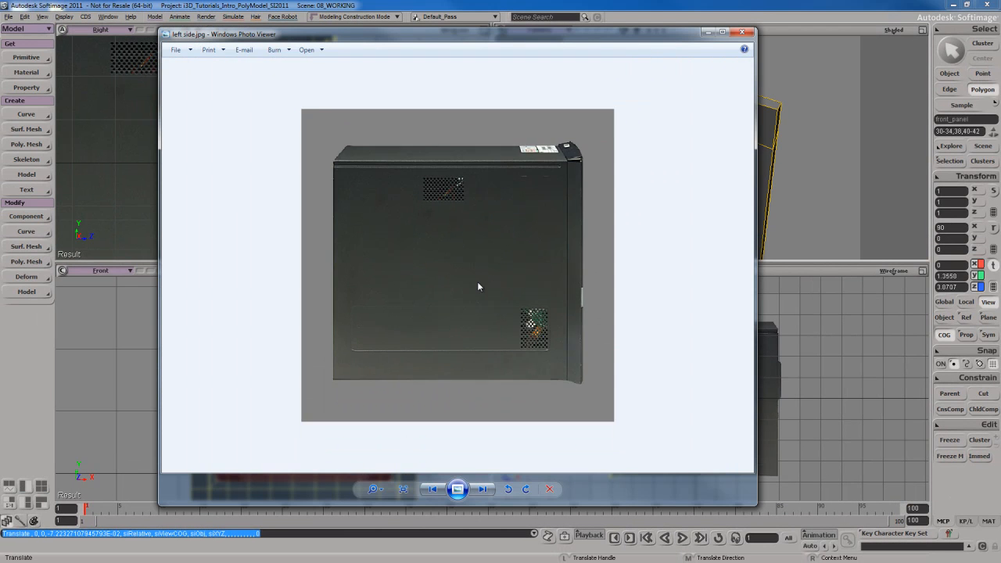
pyautogui.press('Left')
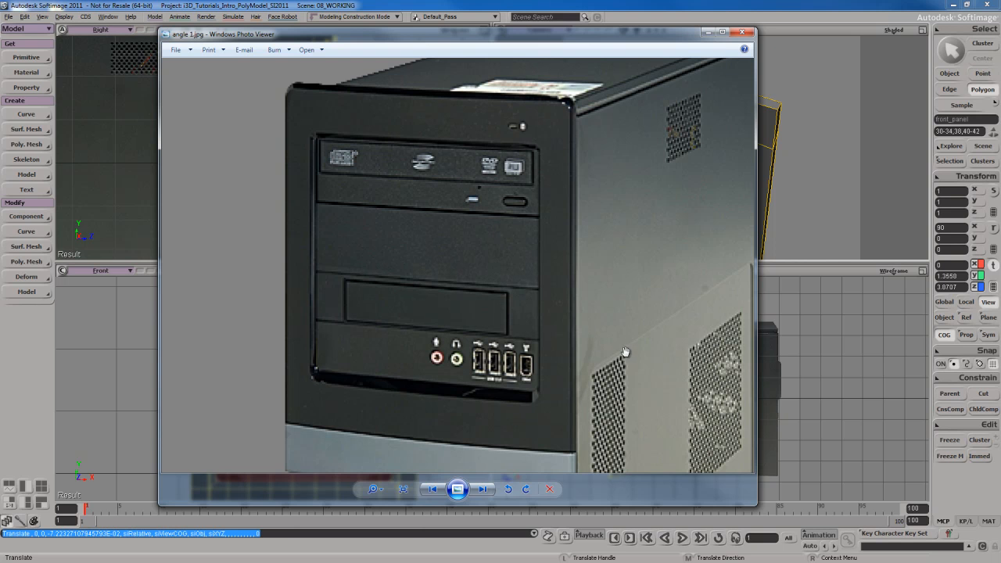
pyautogui.click(706, 32)
pyautogui.moveTo(667, 201); pyautogui.dragTo(672, 201)
pyautogui.press('s')
pyautogui.moveTo(673, 200); pyautogui.dragTo(762, 294, button='right')
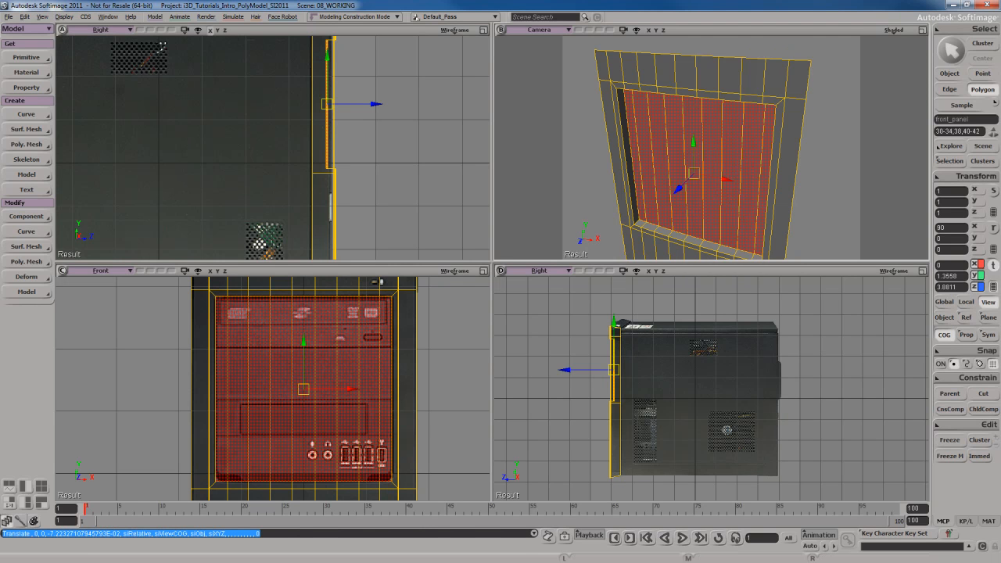
# - Examine the recessed drive bay face from the camera and up close in the Right view to check whether it is flat
pyautogui.hotkey('alt', 'Tab')
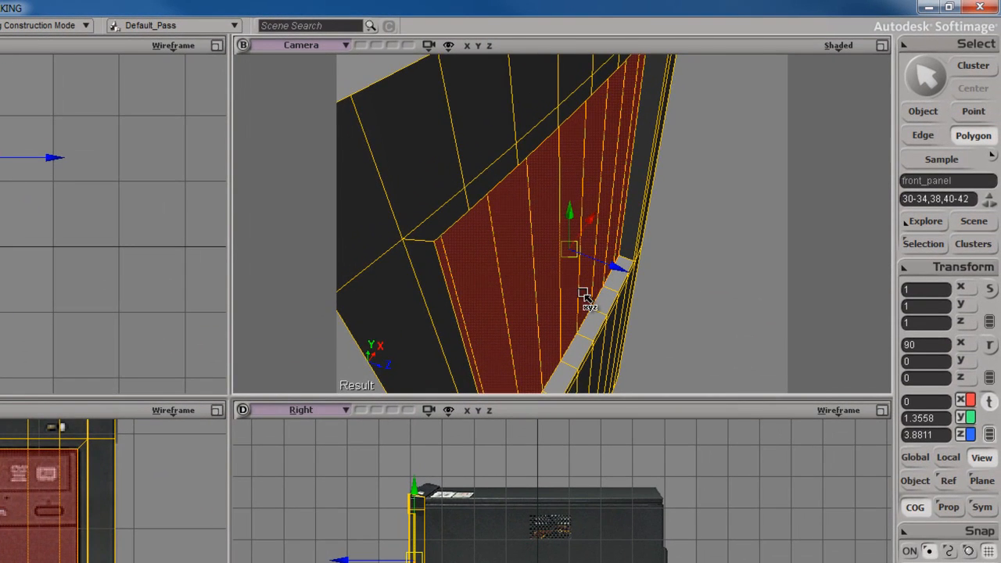
pyautogui.press('o')
pyautogui.moveTo(591, 329); pyautogui.dragTo(592, 295)
pyautogui.press('v')
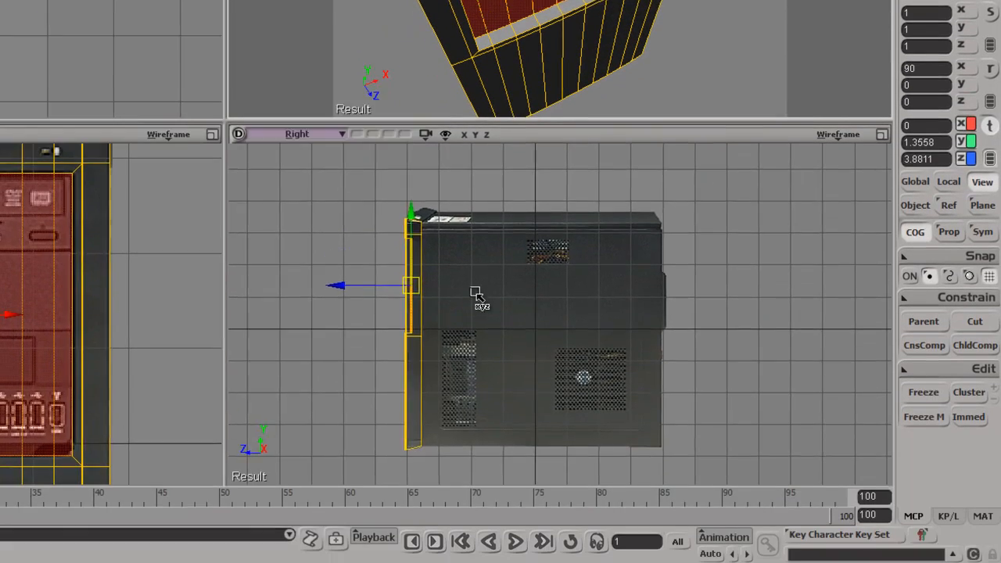
pyautogui.scroll(3, 476, 560)
pyautogui.press('s')
pyautogui.moveTo(333, 532); pyautogui.dragTo(617, 562)
pyautogui.moveTo(500, 310); pyautogui.dragTo(519, 196, button='middle')
pyautogui.moveTo(519, 197); pyautogui.dragTo(590, 317)
pyautogui.press('s')
pyautogui.moveTo(557, 329); pyautogui.dragTo(485, 197, button='middle')
pyautogui.moveTo(485, 197); pyautogui.dragTo(524, 280)
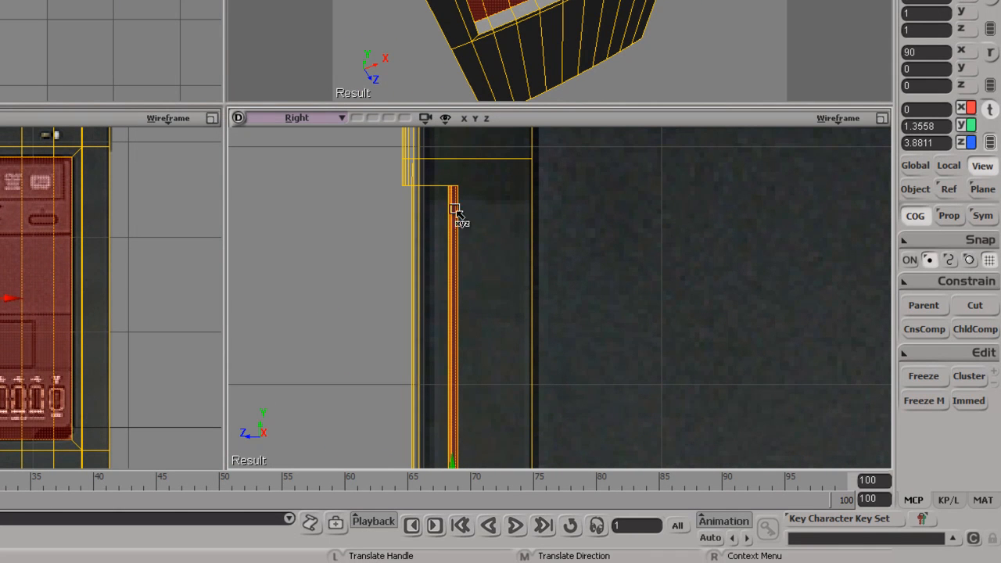
pyautogui.press('s')
pyautogui.moveTo(489, 288); pyautogui.dragTo(474, 171)
pyautogui.moveTo(467, 303); pyautogui.dragTo(490, 182)
pyautogui.moveTo(507, 319); pyautogui.dragTo(495, 181)
pyautogui.moveTo(485, 398); pyautogui.dragTo(484, 185)
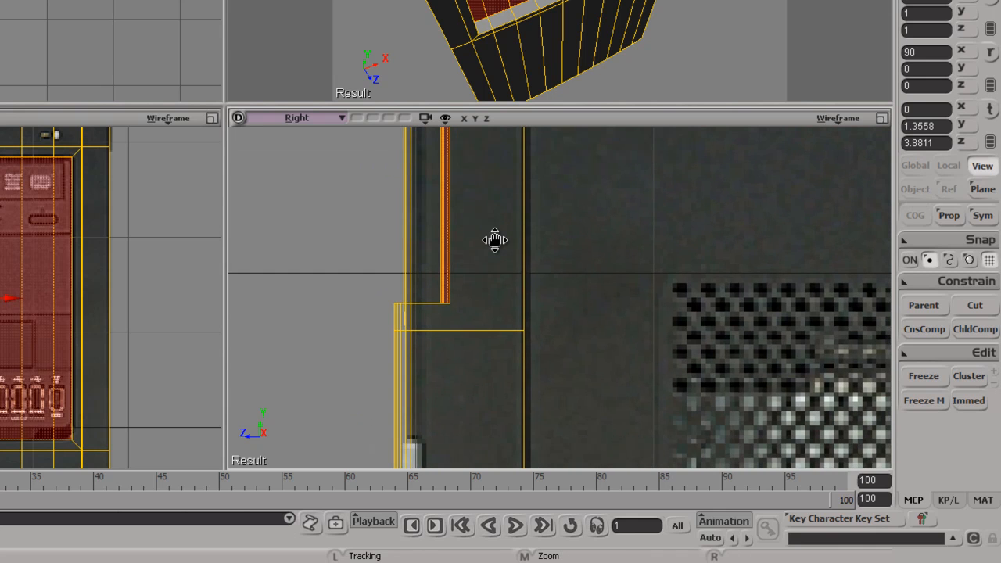
pyautogui.moveTo(499, 243); pyautogui.dragTo(487, 263)
pyautogui.scroll(-3, 487, 265)
pyautogui.press('s')
pyautogui.moveTo(531, 203); pyautogui.dragTo(521, 290)
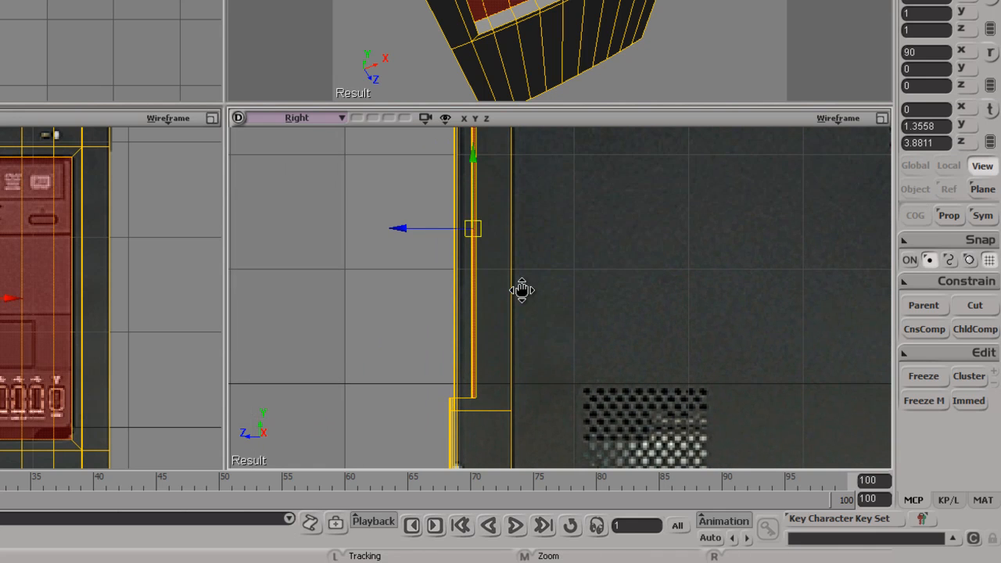
pyautogui.moveTo(521, 208); pyautogui.dragTo(519, 290)
# - Try to flatten the recessed drive bay polygons by scaling them along Z
pyautogui.press('x')
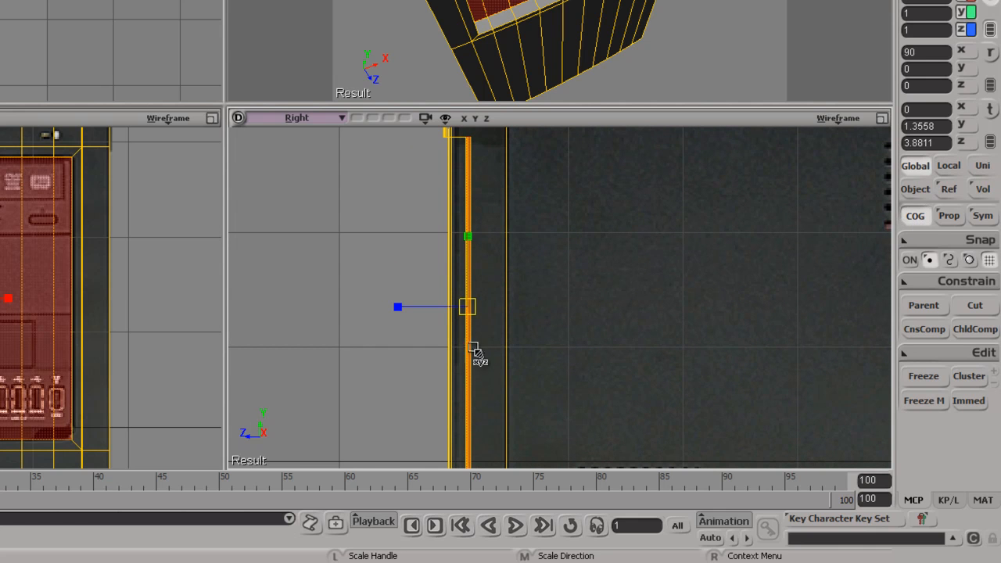
pyautogui.scroll(3, 395, 339)
pyautogui.moveTo(290, 318); pyautogui.dragTo(403, 327)
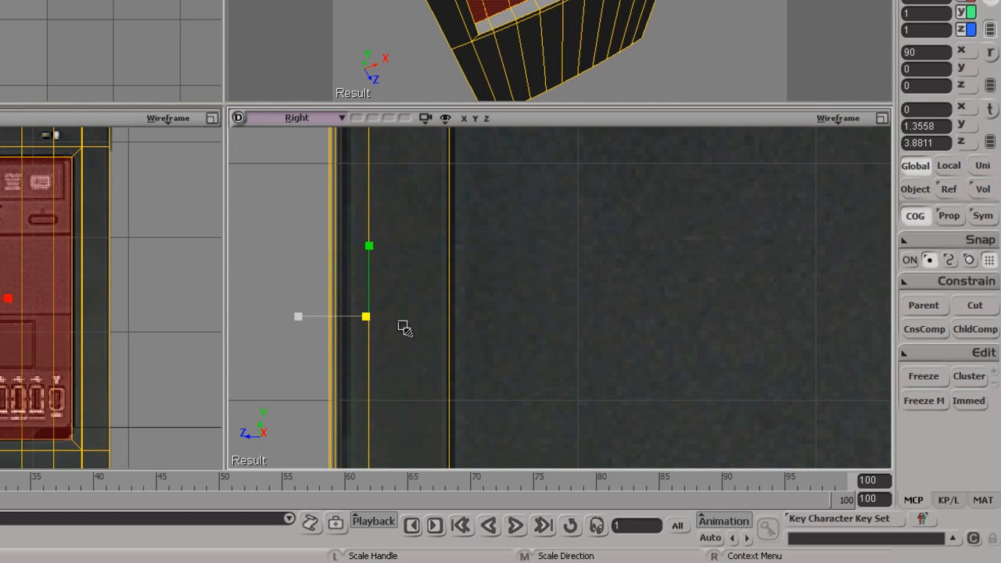
pyautogui.moveTo(403, 329); pyautogui.dragTo(330, 324)
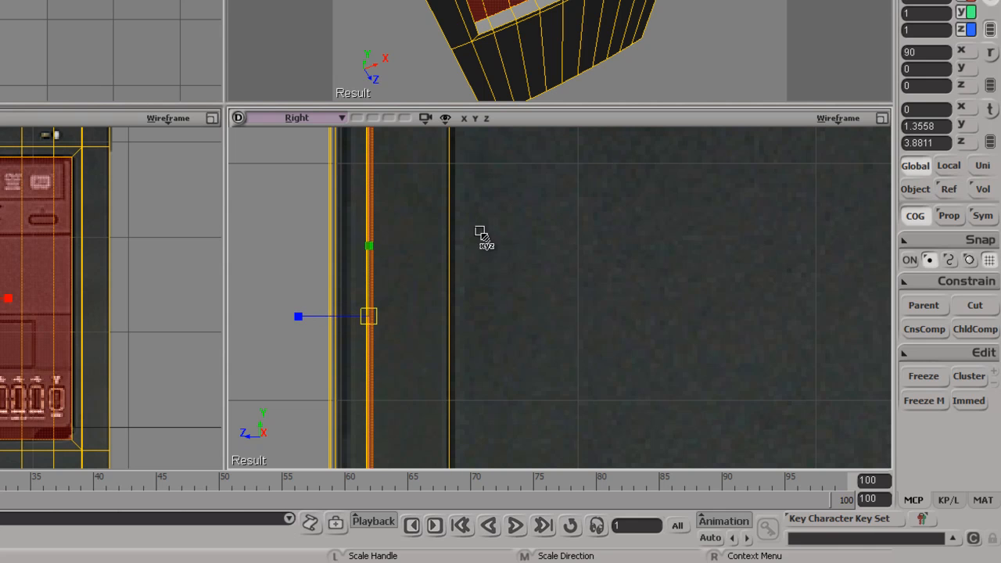
# - In an enlarged Right view, select the back points of the drive bay recess at both its upper and lower ends
pyautogui.scroll(-7, 438, 237)
pyautogui.press('s')
pyautogui.moveTo(539, 251); pyautogui.dragTo(463, 233)
pyautogui.scroll(3, 492, 233)
pyautogui.press('s')
pyautogui.moveTo(402, 235); pyautogui.dragTo(478, 259)
pyautogui.moveTo(482, 186); pyautogui.dragTo(483, 272)
pyautogui.scroll(6, 485, 273)
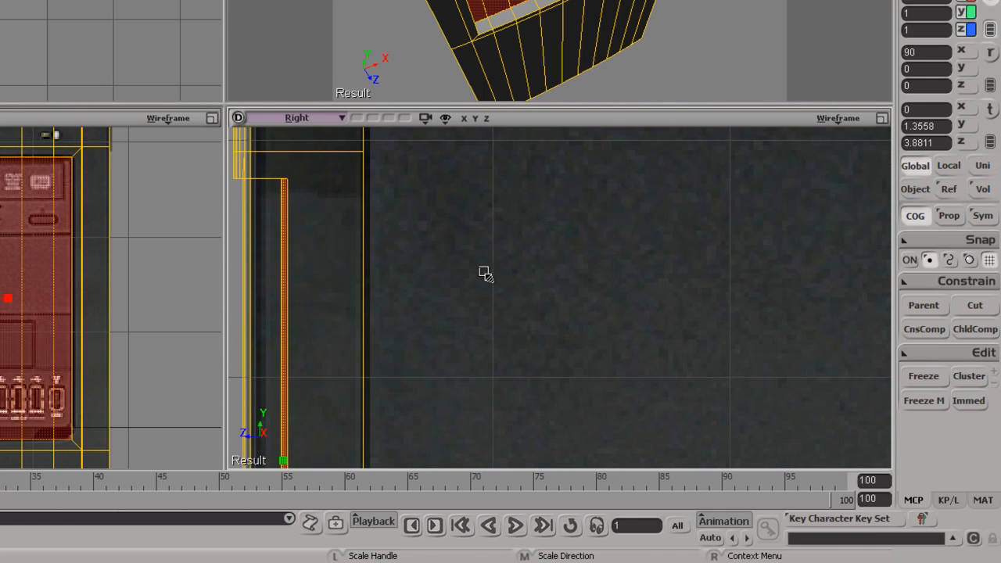
pyautogui.press('s')
pyautogui.moveTo(364, 214); pyautogui.dragTo(508, 248)
pyautogui.press('F12')
pyautogui.scroll(-2, 332, 191)
pyautogui.press('s')
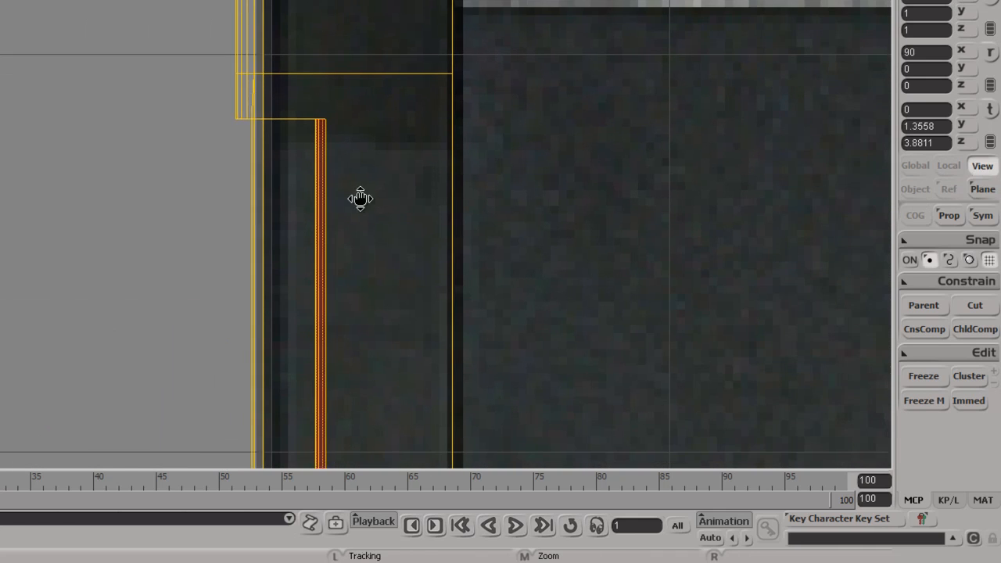
pyautogui.moveTo(404, 220); pyautogui.dragTo(355, 193)
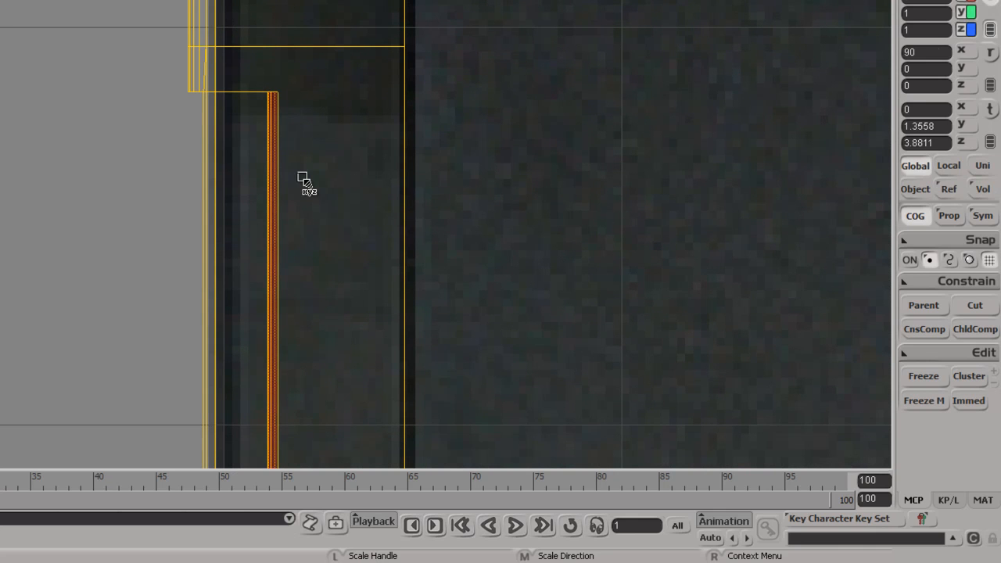
pyautogui.press('t')
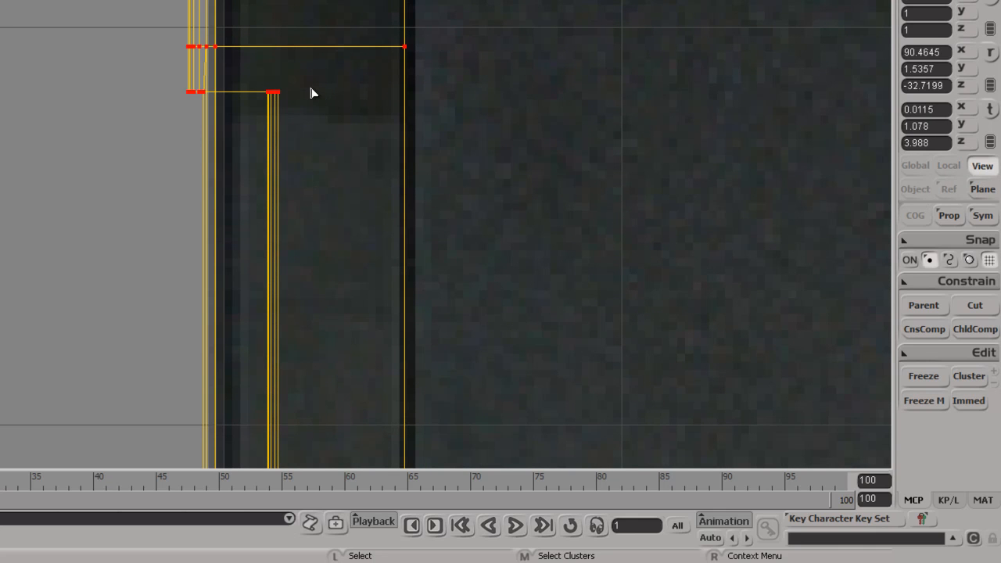
pyautogui.moveTo(313, 68); pyautogui.dragTo(248, 116)
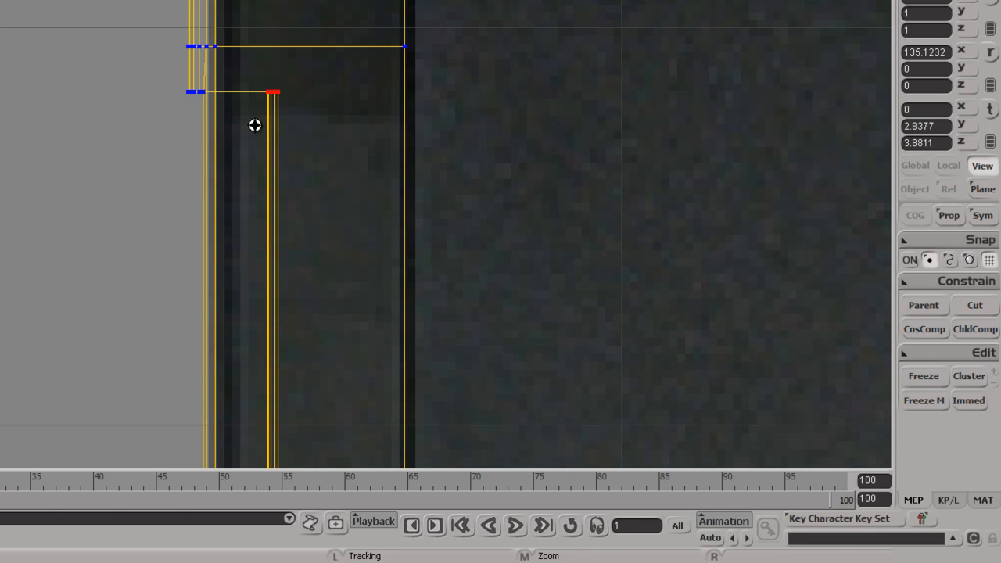
pyautogui.press('s')
pyautogui.moveTo(250, 379); pyautogui.dragTo(286, 54)
pyautogui.scroll(-4, 287, 54)
pyautogui.moveTo(391, 95); pyautogui.dragTo(321, 159)
pyautogui.press('s')
pyautogui.keyDown('shift'); pyautogui.moveTo(326, 49); pyautogui.dragTo(286, 81); pyautogui.keyUp('shift')
pyautogui.press('s')
pyautogui.moveTo(353, 61); pyautogui.dragTo(329, 94)
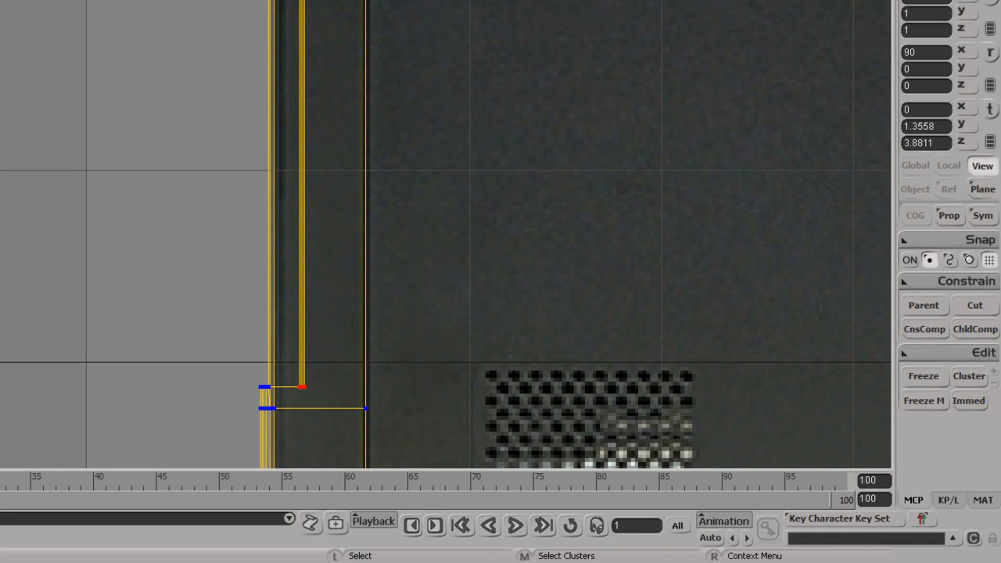
# - Check the selected recess points in the enlarged camera view, temporarily displayed as wireframe
pyautogui.press('F12')
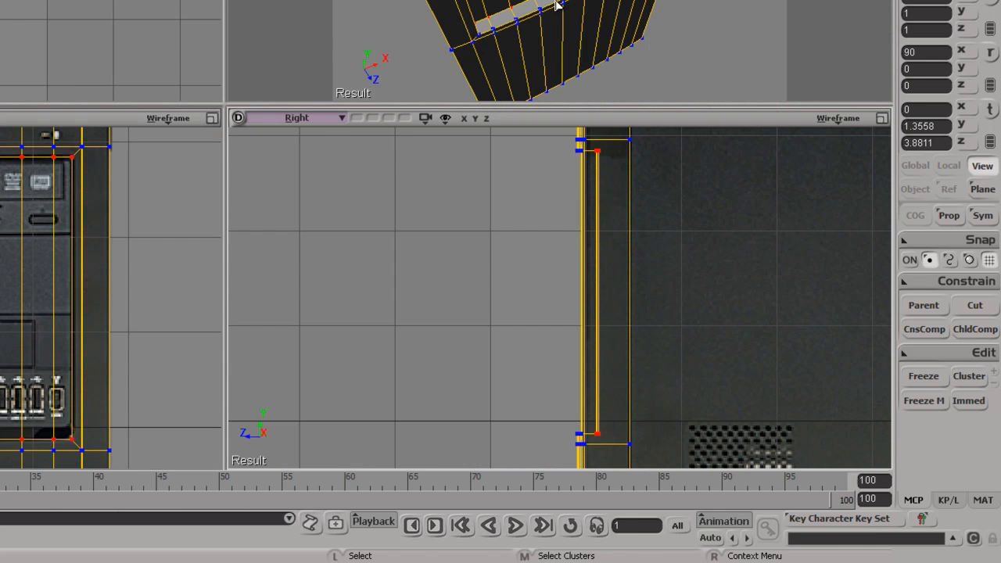
pyautogui.press('F12')
pyautogui.press('s')
pyautogui.moveTo(352, 188); pyautogui.dragTo(371, 172, button='right')
pyautogui.press('s')
pyautogui.moveTo(366, 297); pyautogui.dragTo(389, 156)
pyautogui.click(837, 1)
pyautogui.click(752, 0)
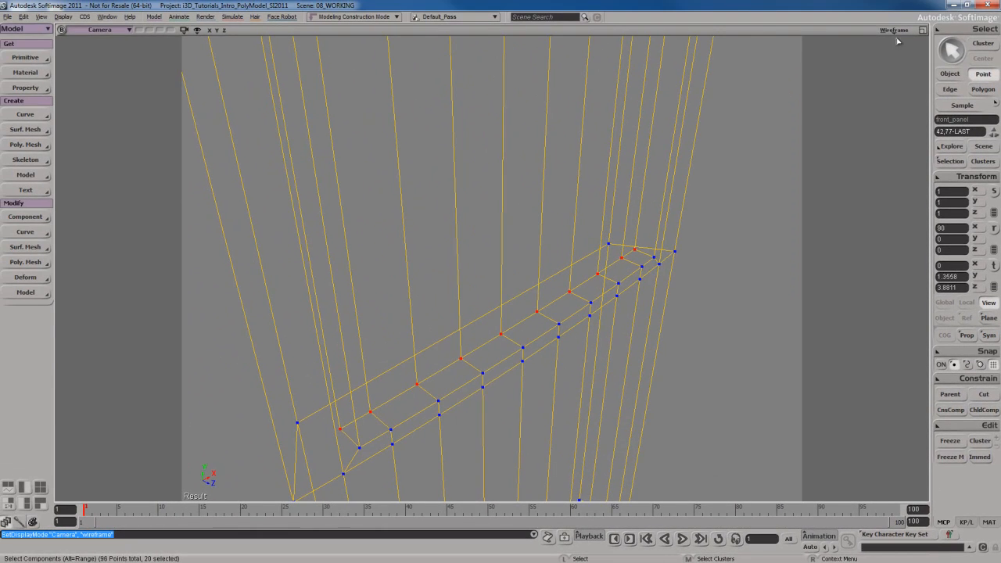
pyautogui.middleClick(895, 32)
pyautogui.press('s')
pyautogui.moveTo(654, 275)
pyautogui.mouseDown(button='right')
pyautogui.moveTo(630, 315)
pyautogui.moveTo(618, 210)
pyautogui.moveTo(588, 278)
pyautogui.moveTo(564, 273)
pyautogui.moveTo(549, 231)
pyautogui.moveTo(526, 268)
pyautogui.moveTo(680, 346)
pyautogui.mouseUp(button='right')
# - Restrict snapping to the grid only, turn snapping on, and set the translation mode to Global for the selected recess points
pyautogui.press('F12')
pyautogui.press('F12')
pyautogui.press('s')
pyautogui.moveTo(660, 300); pyautogui.dragTo(643, 321)
pyautogui.moveTo(643, 321); pyautogui.dragTo(224, 196, button='middle')
pyautogui.moveTo(224, 196); pyautogui.dragTo(241, 195)
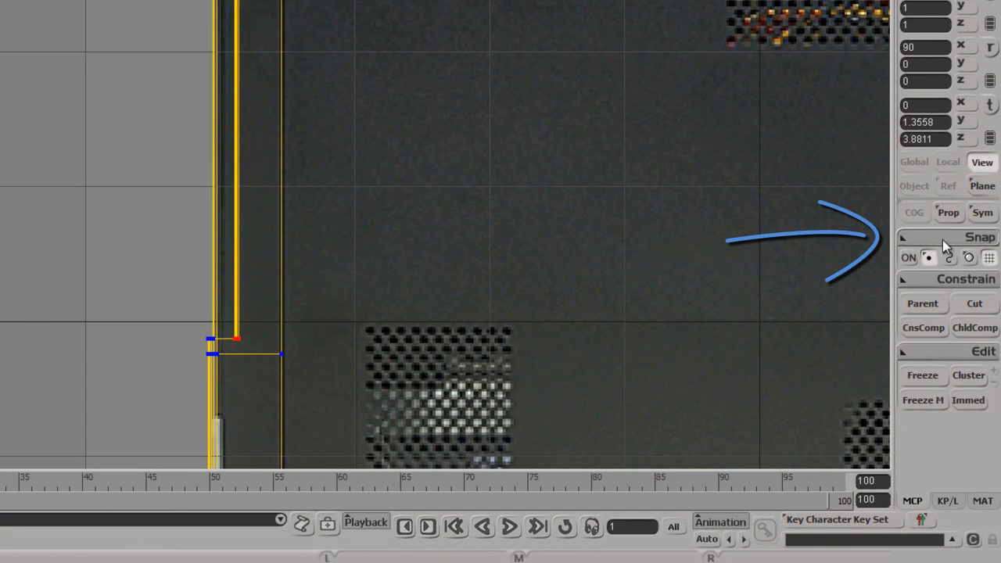
pyautogui.click(948, 257)
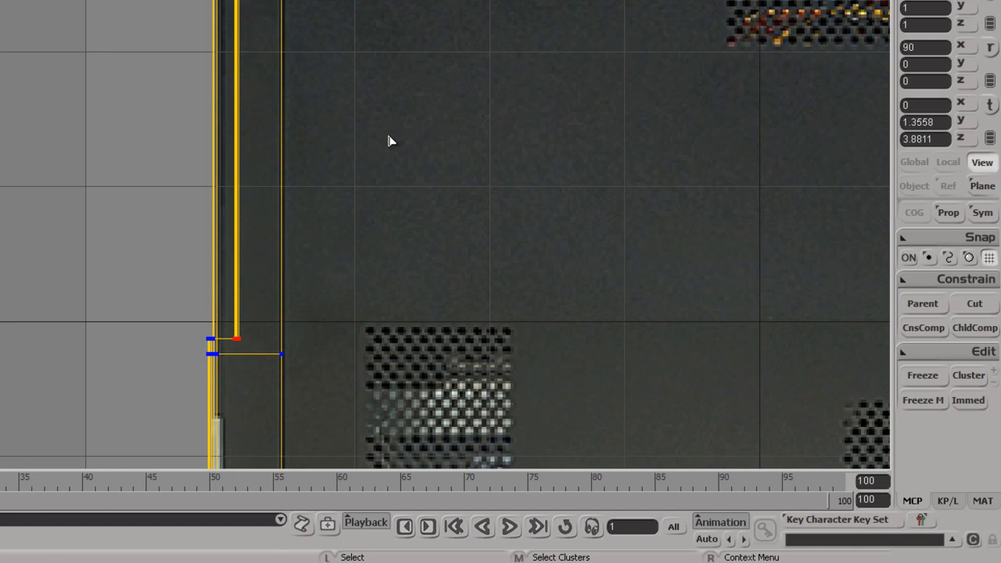
pyautogui.press('v')
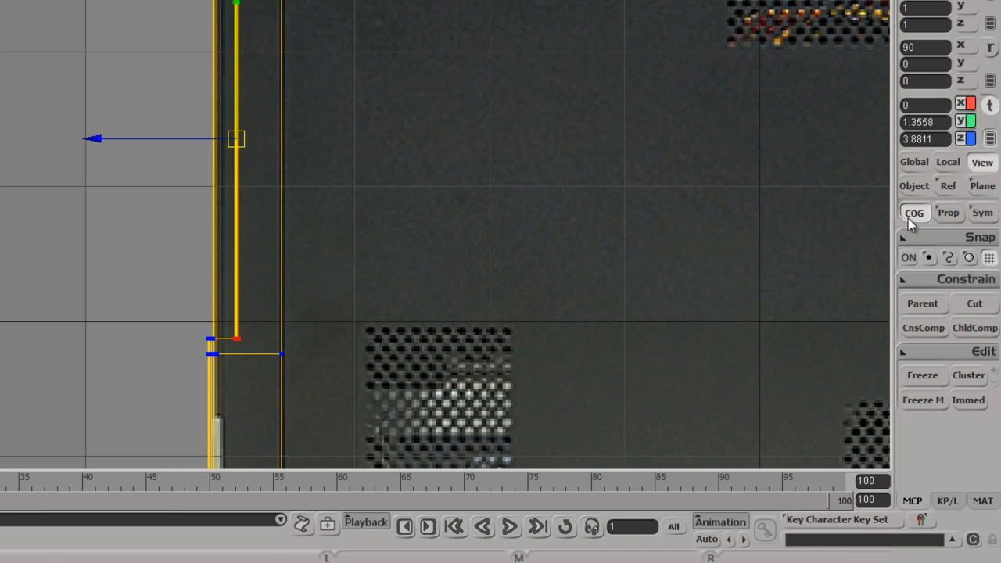
pyautogui.click(915, 162)
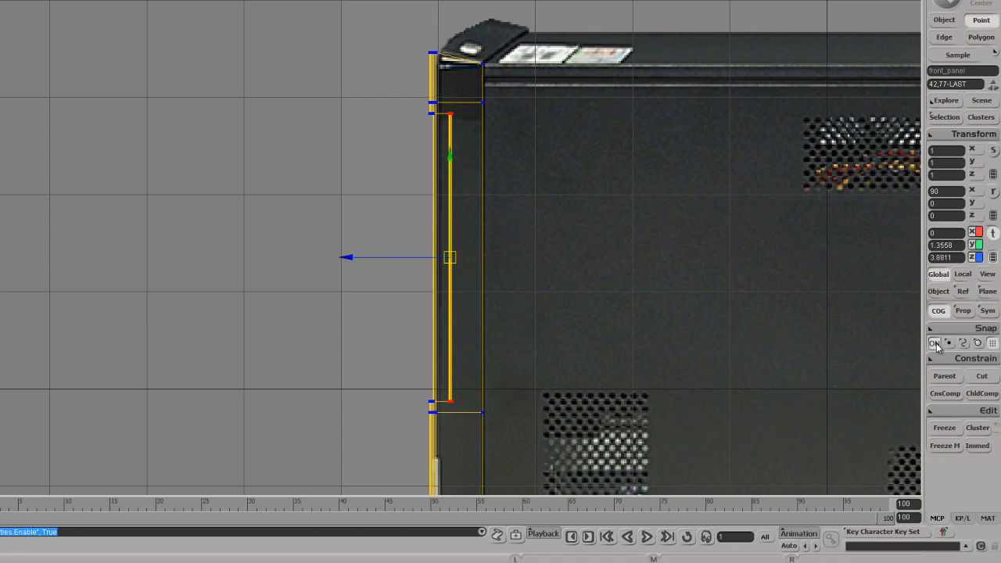
# - Snap the recess's back points along Z to 5, and reapply the snap with COG off to align them in one plane
pyautogui.moveTo(391, 259); pyautogui.dragTo(313, 272)
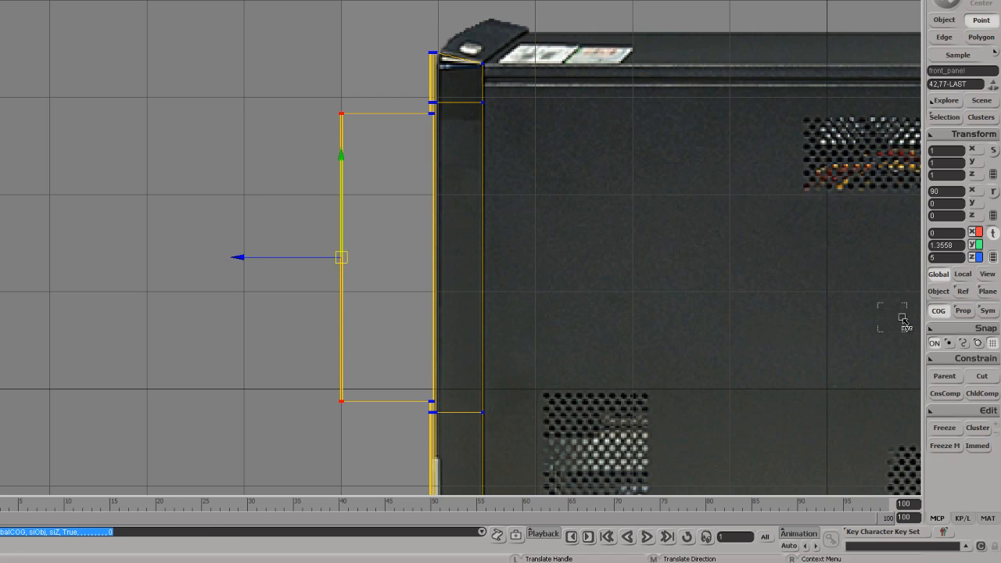
pyautogui.click(943, 313)
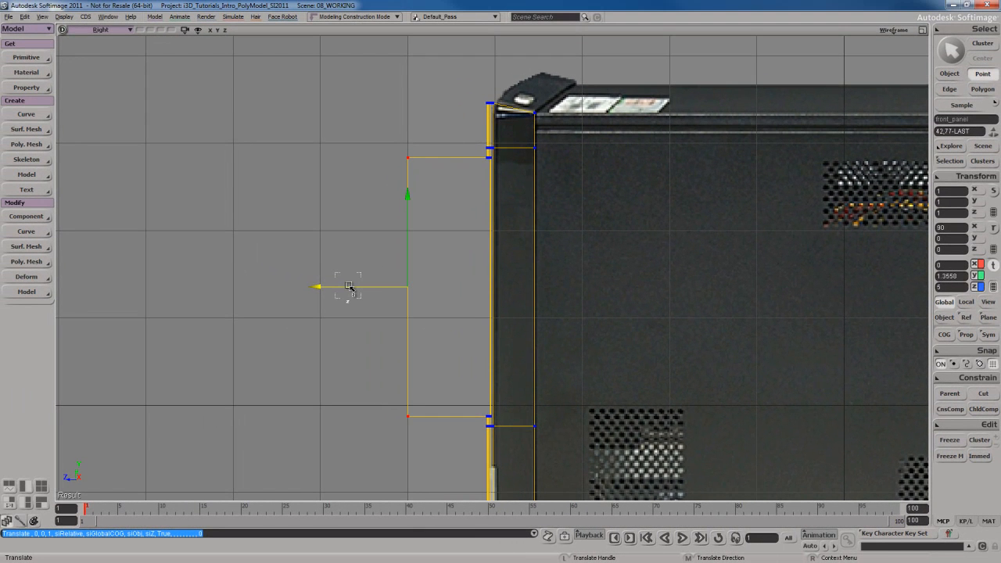
pyautogui.click(349, 287)
# - Examine the alignment of the snapped back points at the upper and lower ends of the recess in the Right view
pyautogui.press('s')
pyautogui.moveTo(409, 175); pyautogui.dragTo(462, 326)
pyautogui.scroll(4, 461, 328)
pyautogui.press('s')
pyautogui.moveTo(459, 412); pyautogui.dragTo(465, 293)
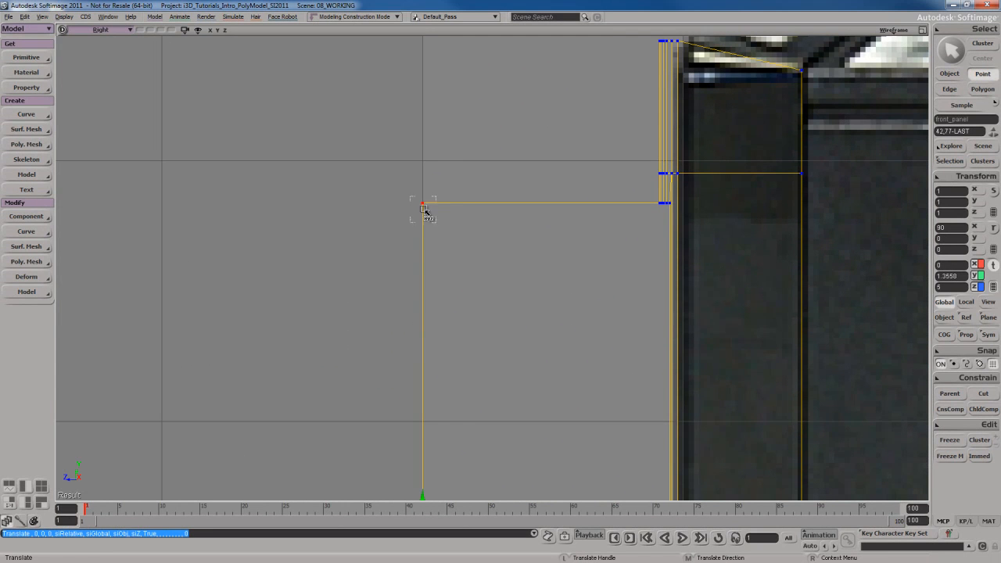
pyautogui.scroll(-3, 478, 416)
pyautogui.press('s')
pyautogui.moveTo(517, 456); pyautogui.dragTo(489, 378)
pyautogui.press('s')
pyautogui.scroll(-1, 485, 371)
pyautogui.press('s')
pyautogui.moveTo(484, 339); pyautogui.dragTo(473, 351)
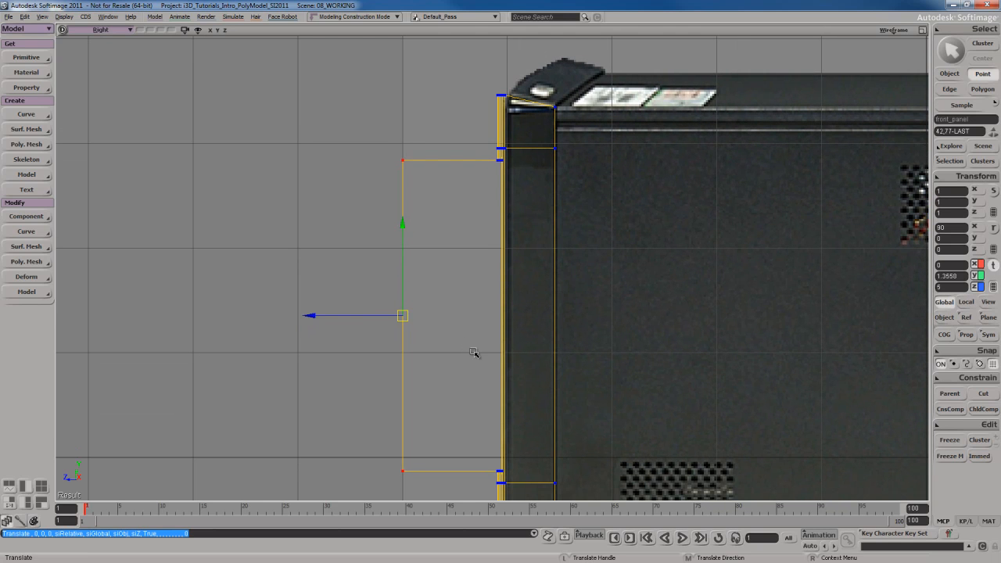
pyautogui.press('s')
pyautogui.moveTo(480, 389); pyautogui.dragTo(457, 364)
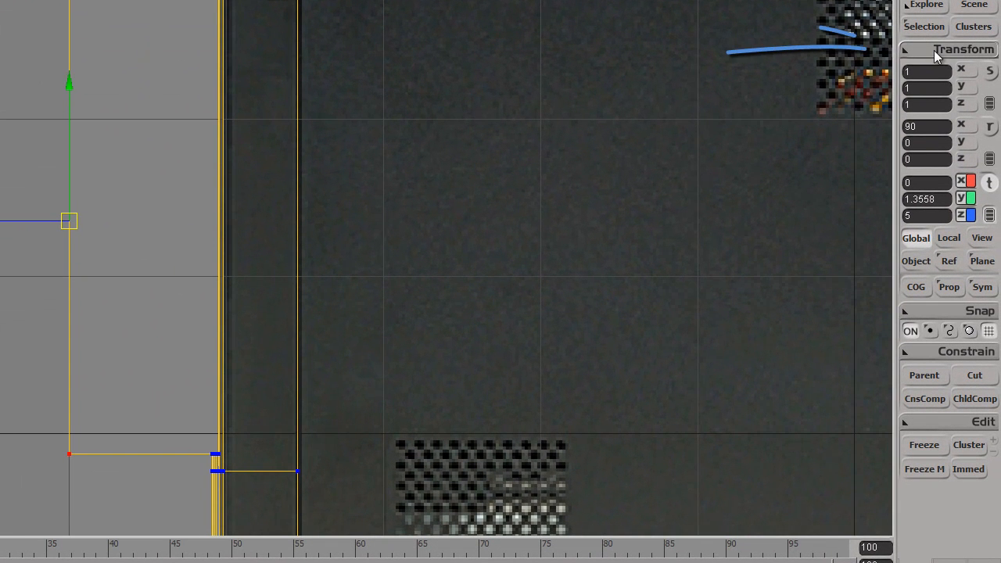
# - Review the Collapse Points For Snapping/Absolute Translation option among the transform options
pyautogui.click(922, 57)
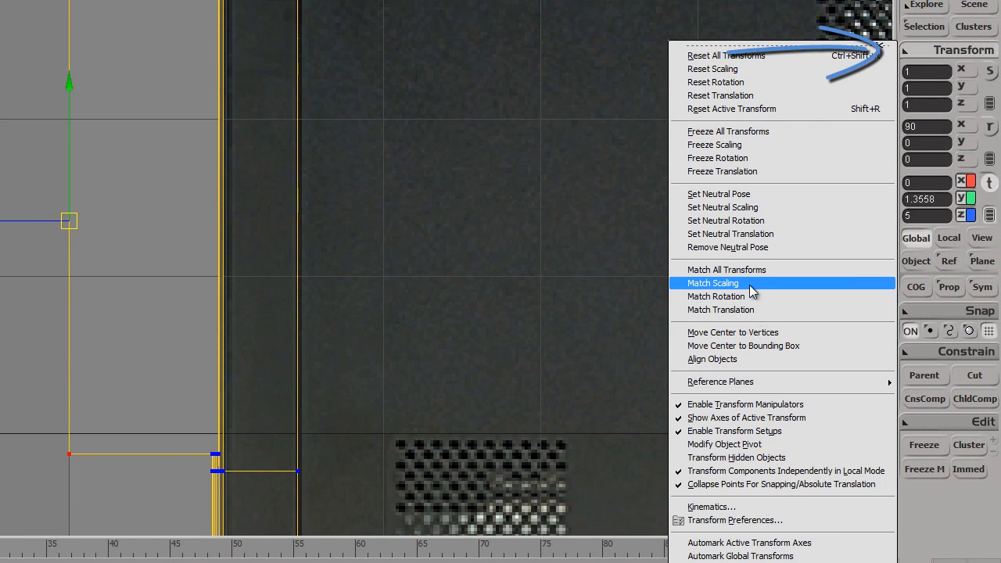
pyautogui.moveTo(747, 384)
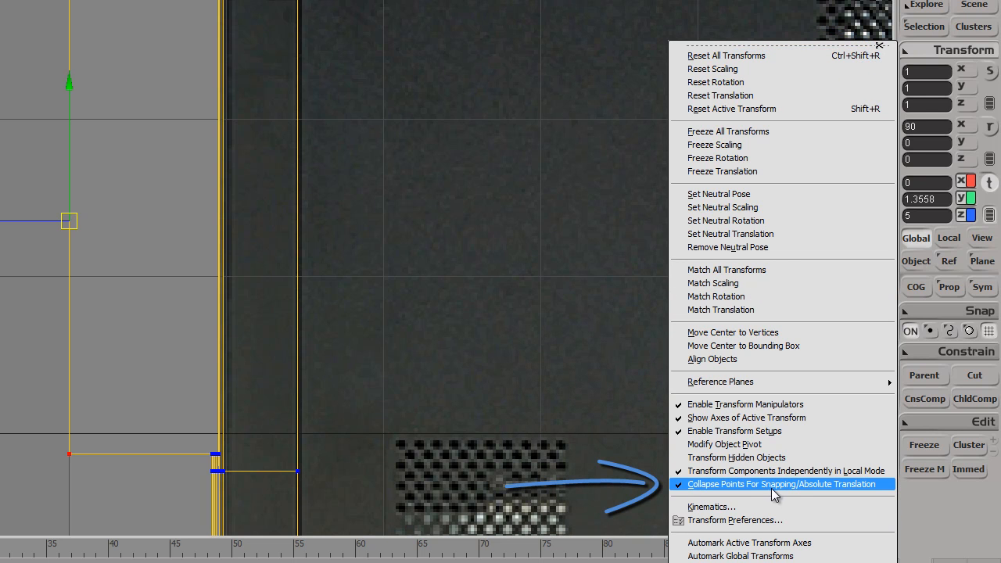
pyautogui.click(725, 485)
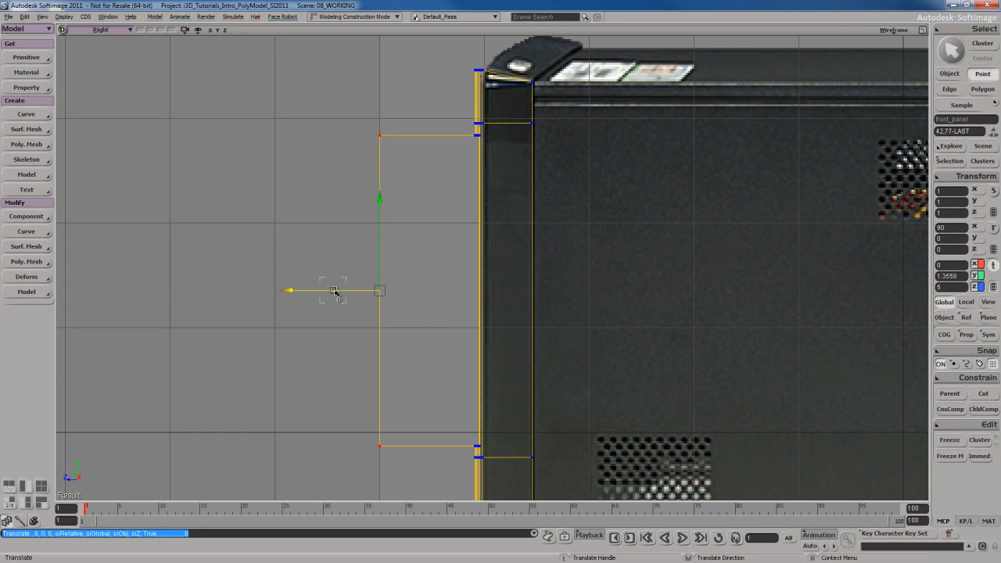
# - Snap the recess's back points along Z to 4, and with snapping off move them back to Z 3.9054
pyautogui.moveTo(333, 291); pyautogui.dragTo(458, 318)
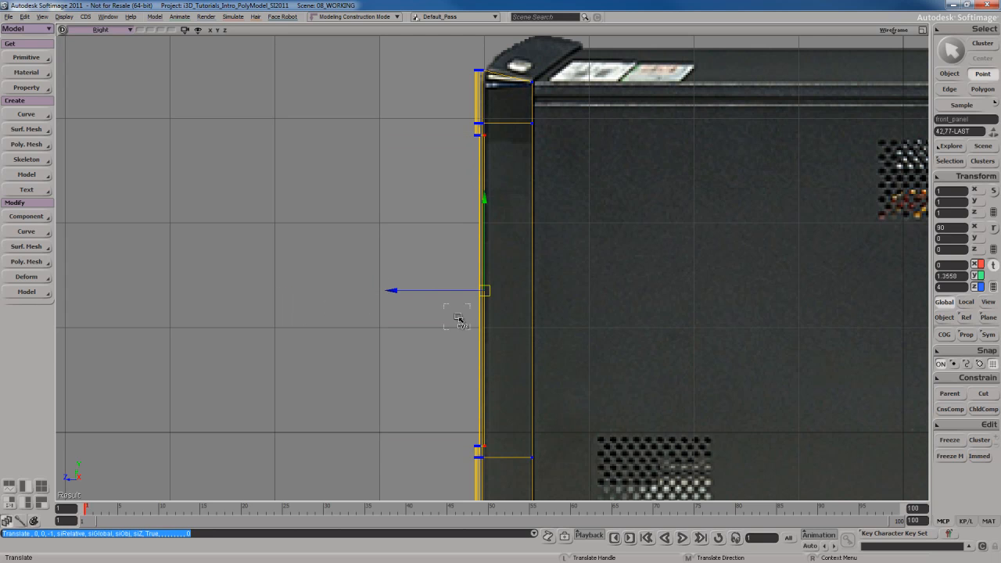
pyautogui.click(941, 364)
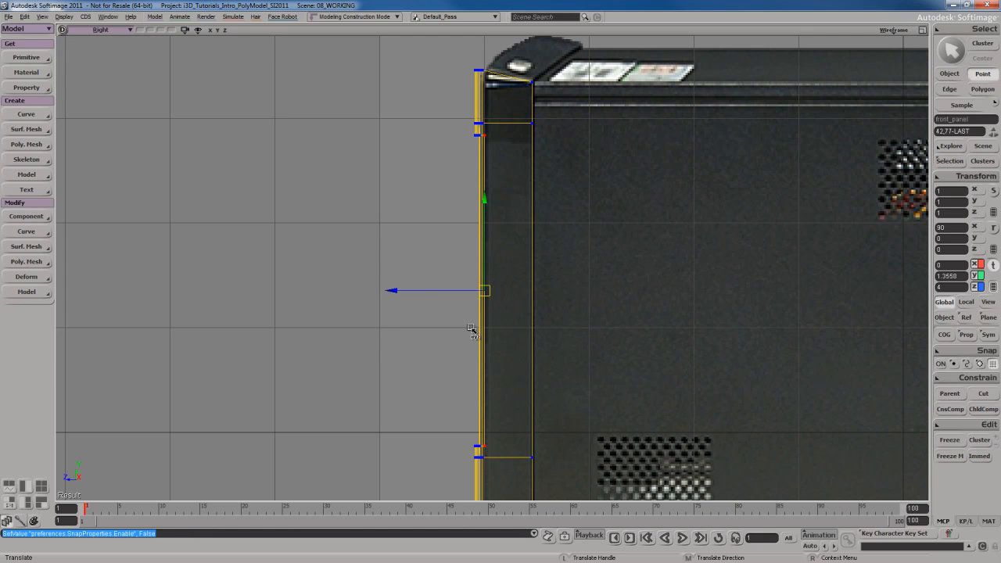
pyautogui.moveTo(433, 290); pyautogui.dragTo(444, 300)
pyautogui.press('space')
pyautogui.press('F12')
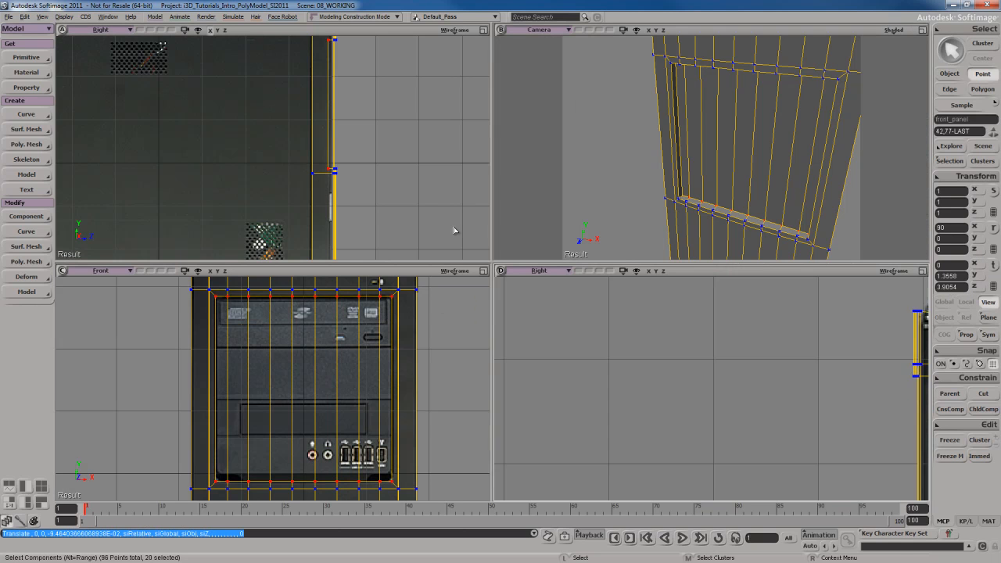
pyautogui.press('F12')
pyautogui.press('s')
pyautogui.moveTo(560, 329); pyautogui.dragTo(532, 306, button='right')
pyautogui.press('space')
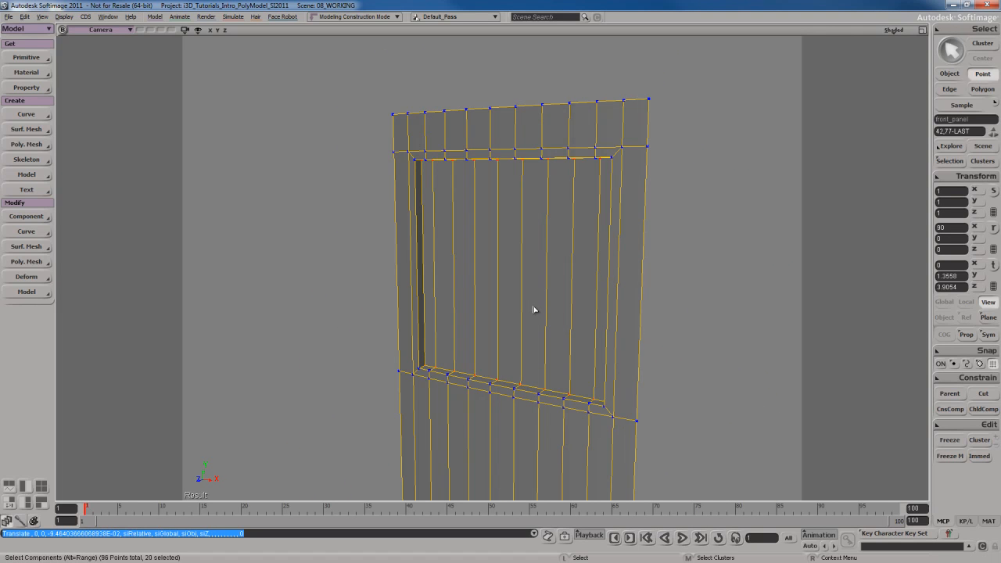